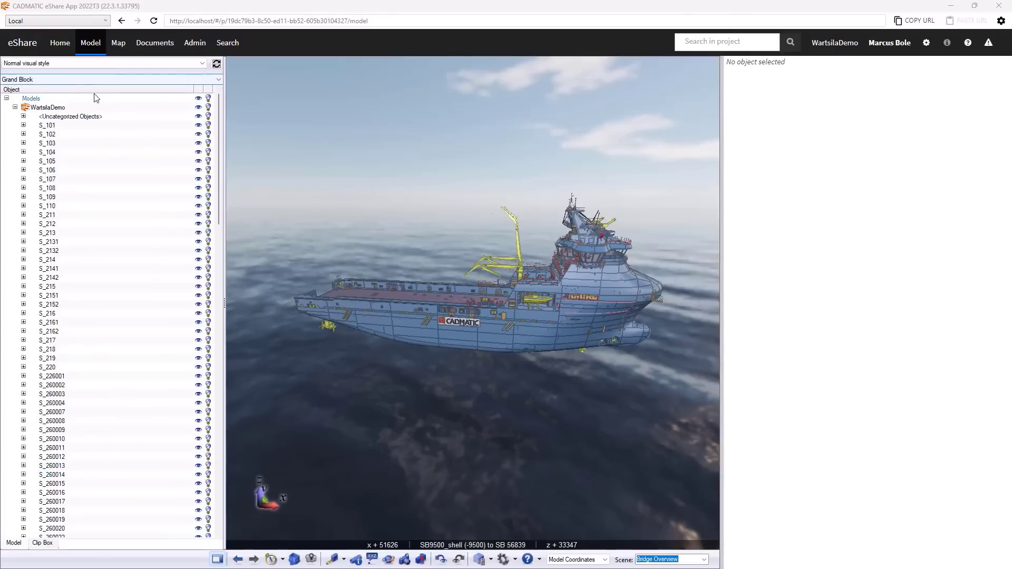
- Open the tree grouping list and scroll through options such as Blocks and Compartments
{"action": "left_click", "coordinate": [218, 80]}
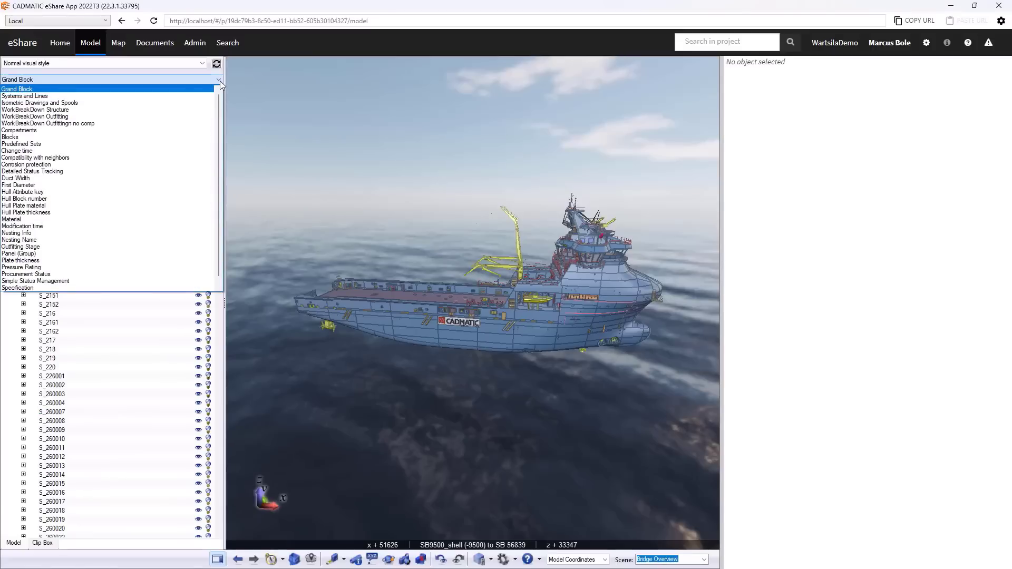
{"action": "mouse_move", "coordinate": [217, 115]}
{"action": "left_mouse_down"}
{"action": "mouse_move", "coordinate": [220, 142]}
{"action": "mouse_move", "coordinate": [221, 109]}
{"action": "left_mouse_up"}
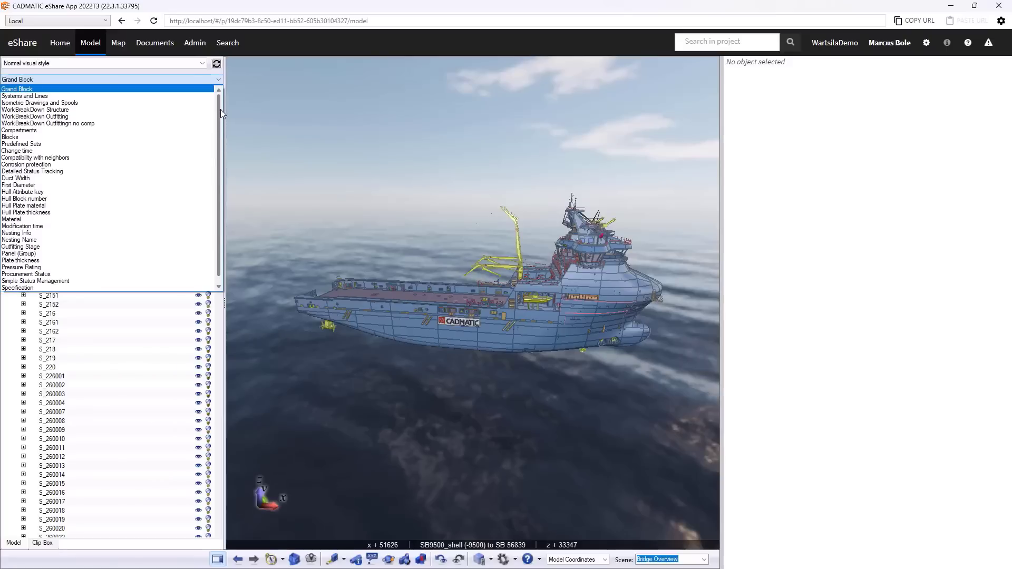
- Hide the whole model, then show only grand blocks S_101, S_103 and S_105 and orbit around them
{"action": "left_click", "coordinate": [220, 79]}
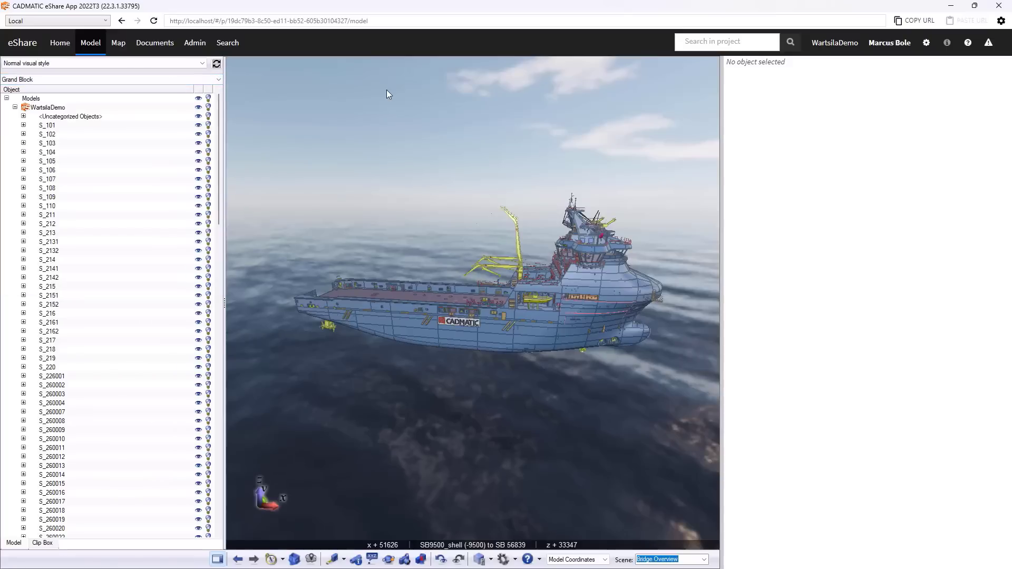
{"action": "left_click", "coordinate": [198, 98]}
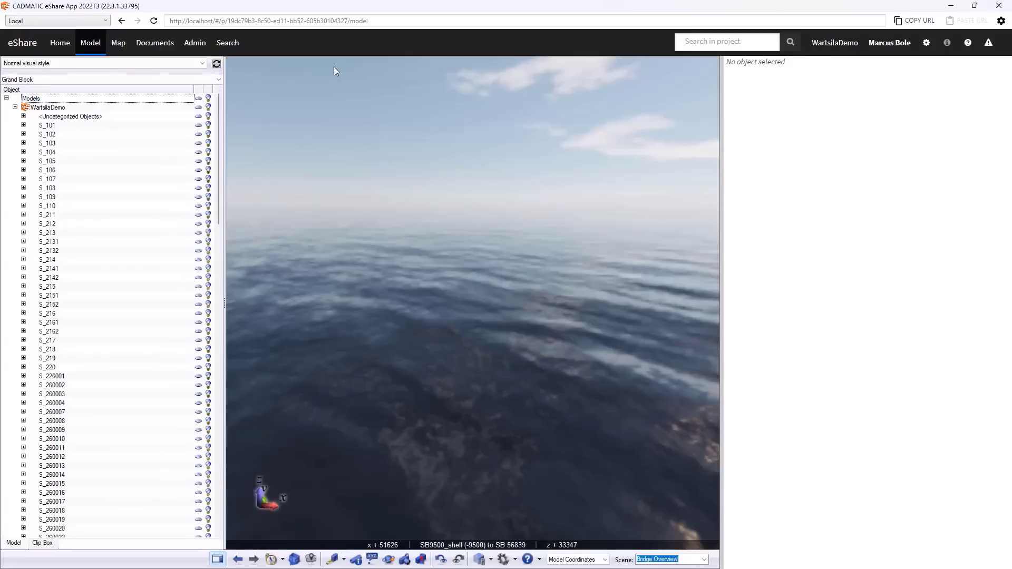
{"action": "left_click", "coordinate": [199, 125]}
{"action": "left_click", "coordinate": [199, 143]}
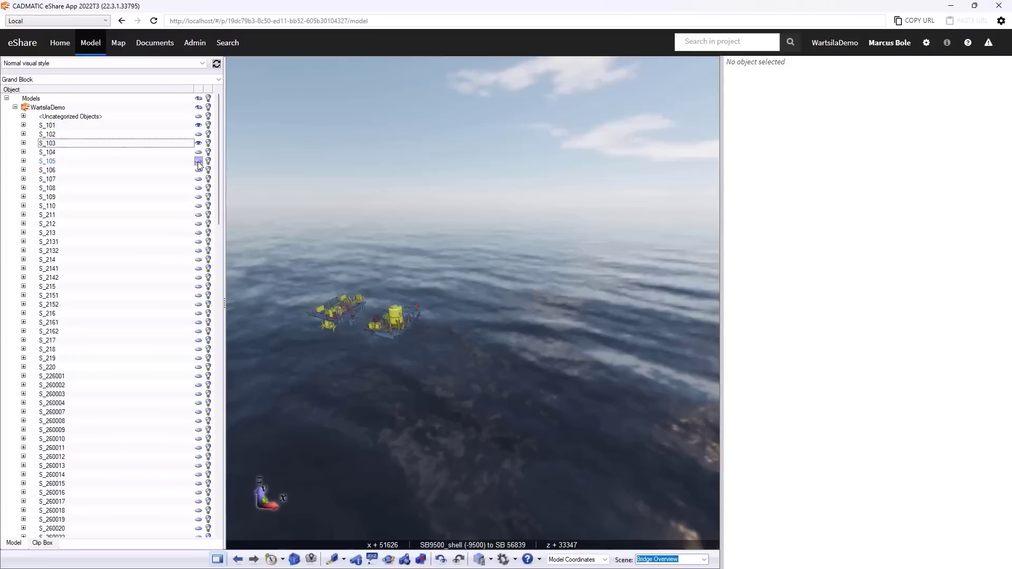
{"action": "left_click", "coordinate": [199, 161]}
{"action": "scroll", "coordinate": [316, 333], "scroll_direction": "up", "scroll_amount": 10}
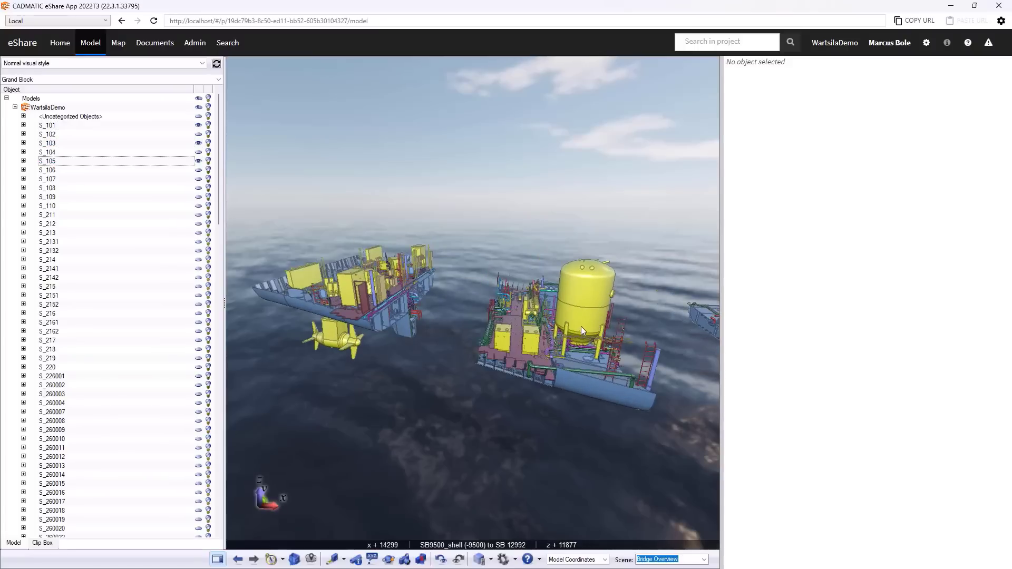
{"action": "left_click_drag", "start_coordinate": [582, 331], "coordinate": [553, 361]}
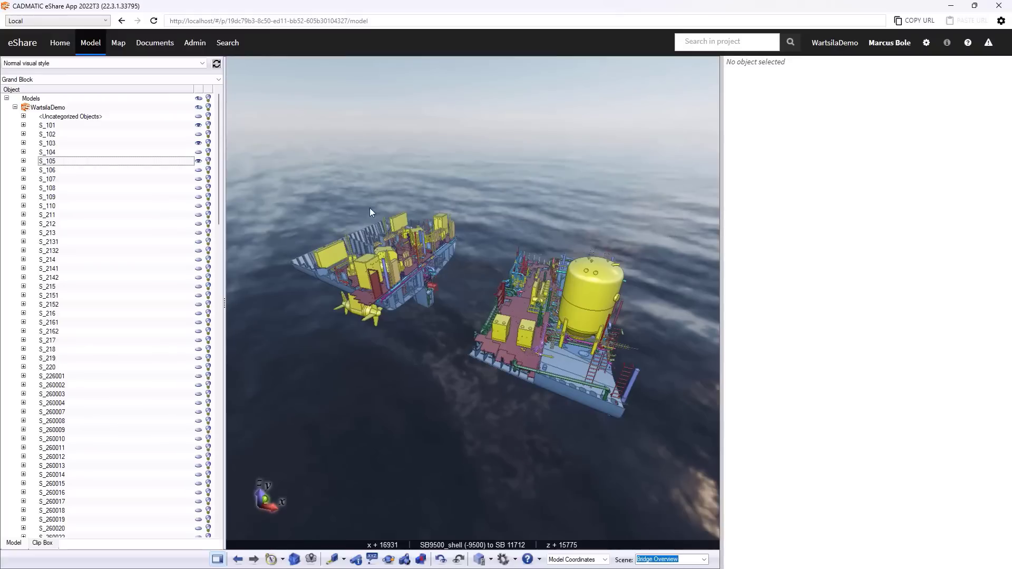
- Make the whole ship visible again and group the model tree by Blocks
{"action": "left_click", "coordinate": [199, 99]}
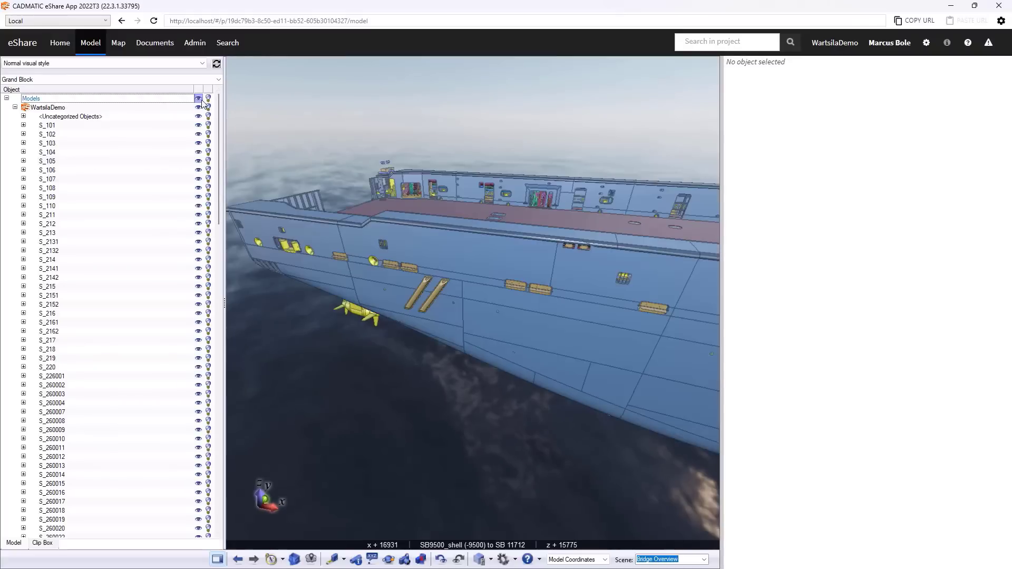
{"action": "left_click", "coordinate": [219, 80]}
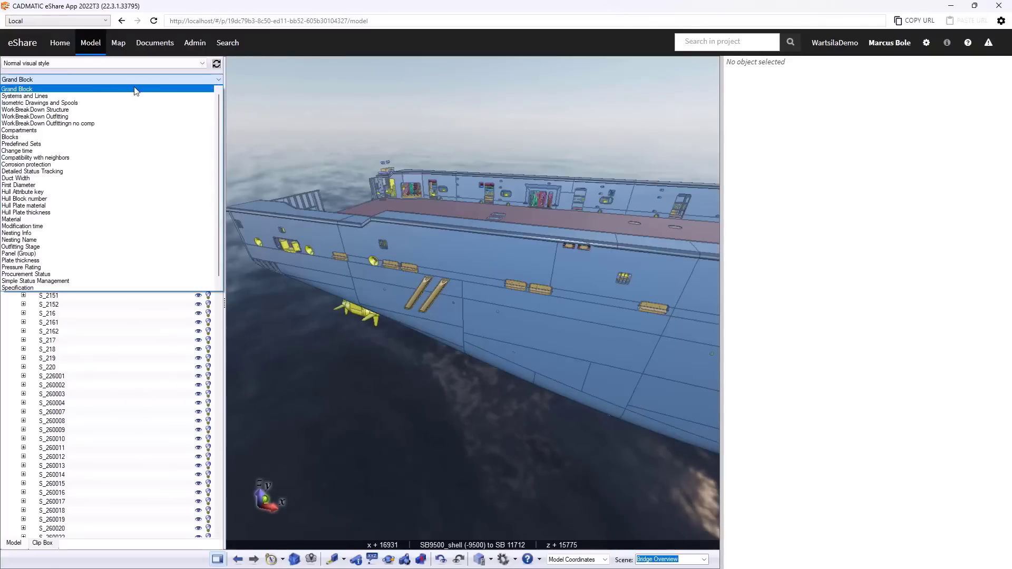
{"action": "left_click", "coordinate": [76, 136]}
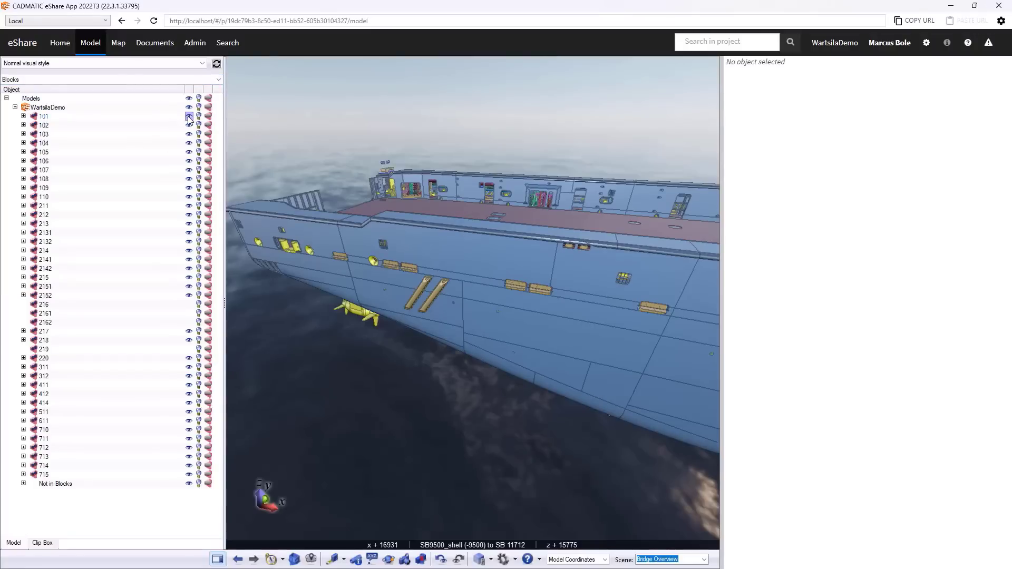
- Show only blocks 101, 103 and 105 and orbit the view to centre them
{"action": "left_click", "coordinate": [189, 98]}
{"action": "left_click", "coordinate": [189, 116]}
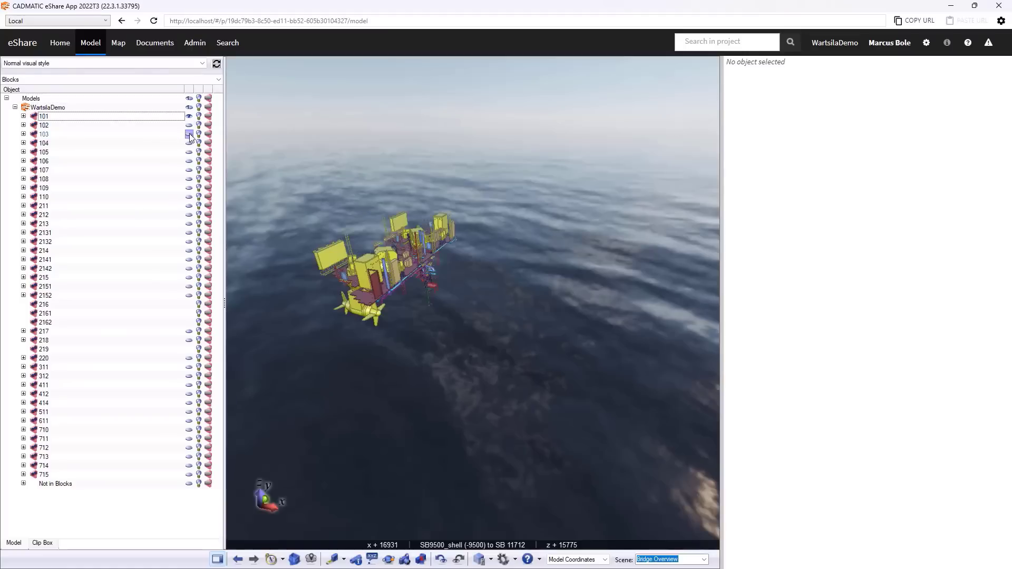
{"action": "left_click", "coordinate": [189, 134]}
{"action": "left_click", "coordinate": [189, 152]}
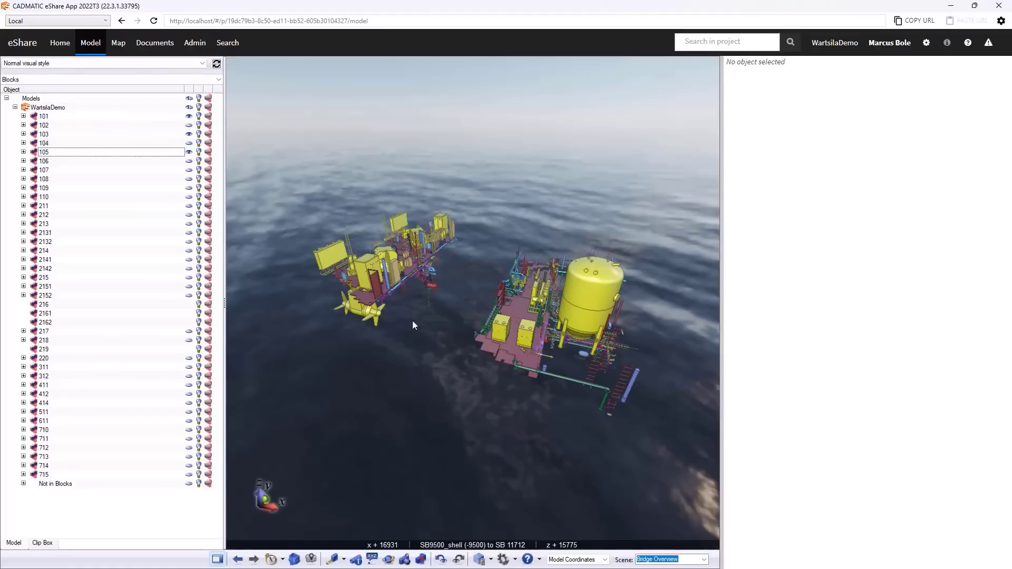
{"action": "left_click_drag", "start_coordinate": [542, 343], "coordinate": [438, 305]}
{"action": "scroll", "coordinate": [498, 302], "scroll_direction": "up", "scroll_amount": 3}
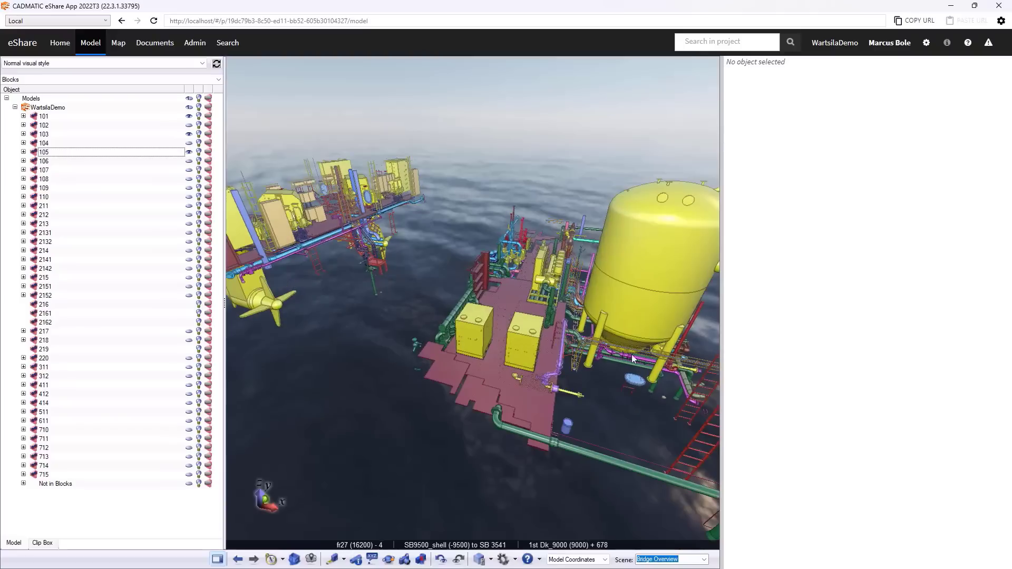
{"action": "left_click_drag", "start_coordinate": [635, 359], "coordinate": [531, 315]}
{"action": "scroll", "coordinate": [531, 315], "scroll_direction": "down", "scroll_amount": 5}
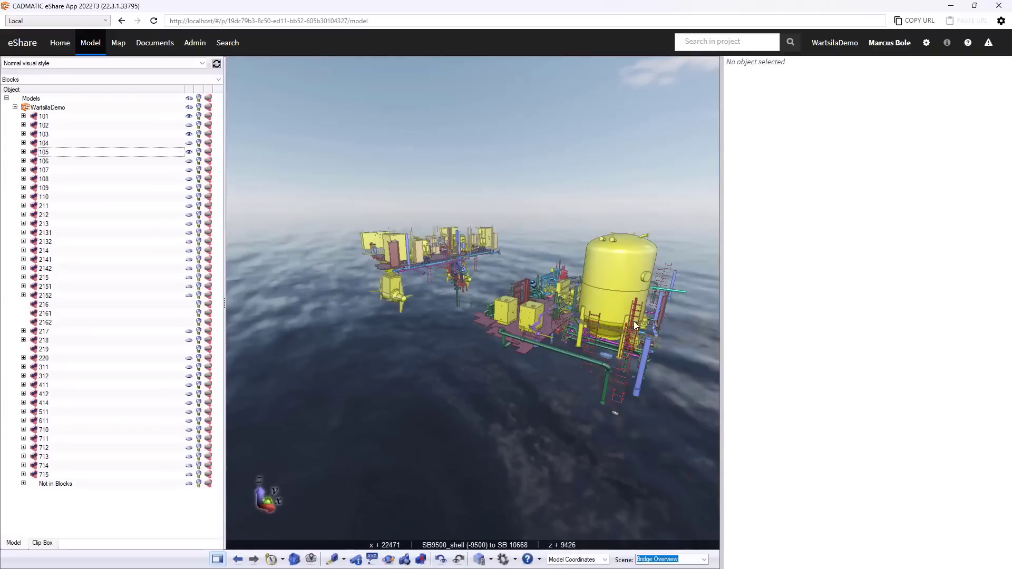
{"action": "left_click_drag", "start_coordinate": [634, 321], "coordinate": [528, 306]}
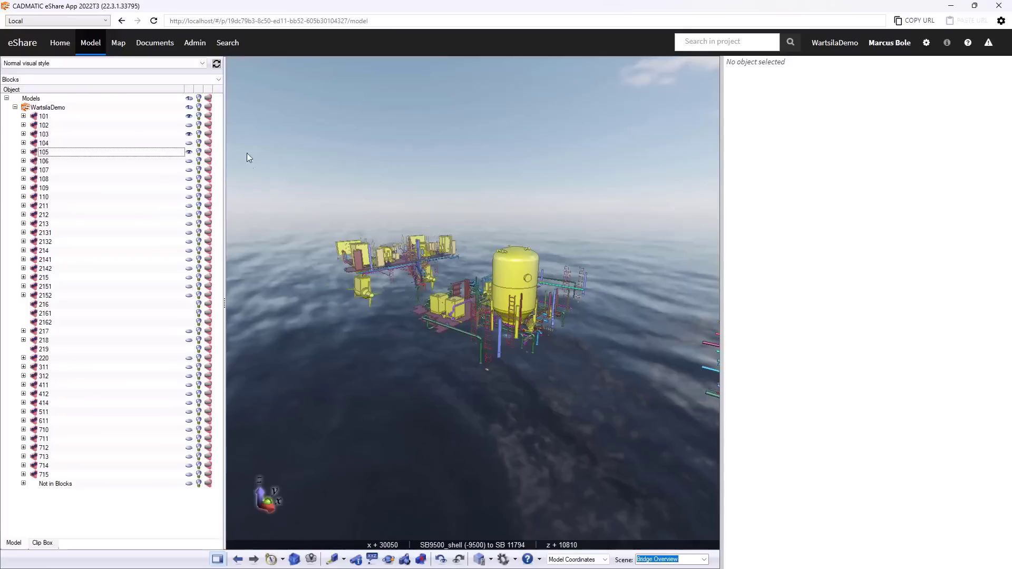
- Make all blocks visible again and group the model tree by Compartments
{"action": "left_click", "coordinate": [183, 99]}
{"action": "left_click", "coordinate": [188, 99]}
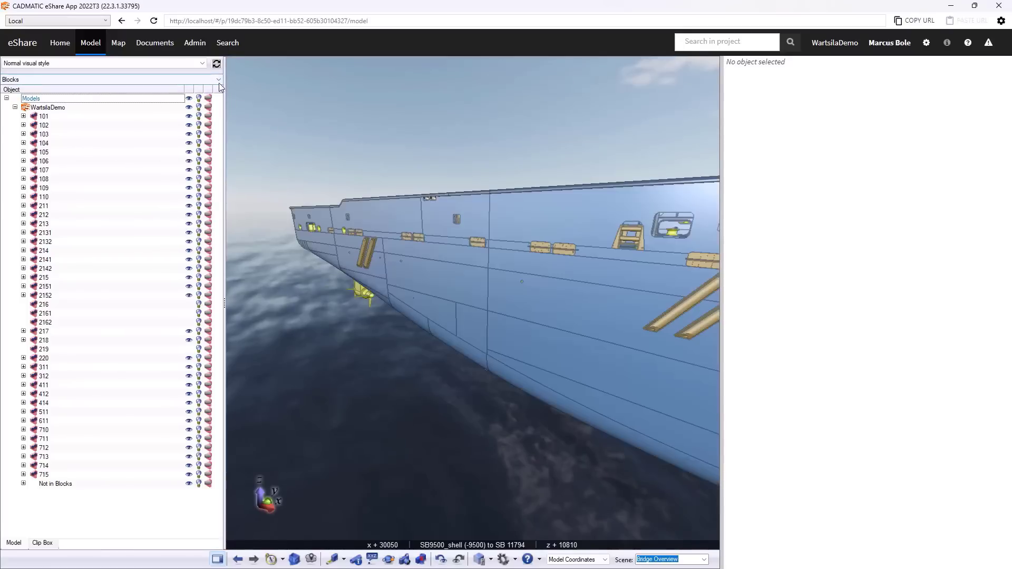
{"action": "left_click", "coordinate": [219, 80]}
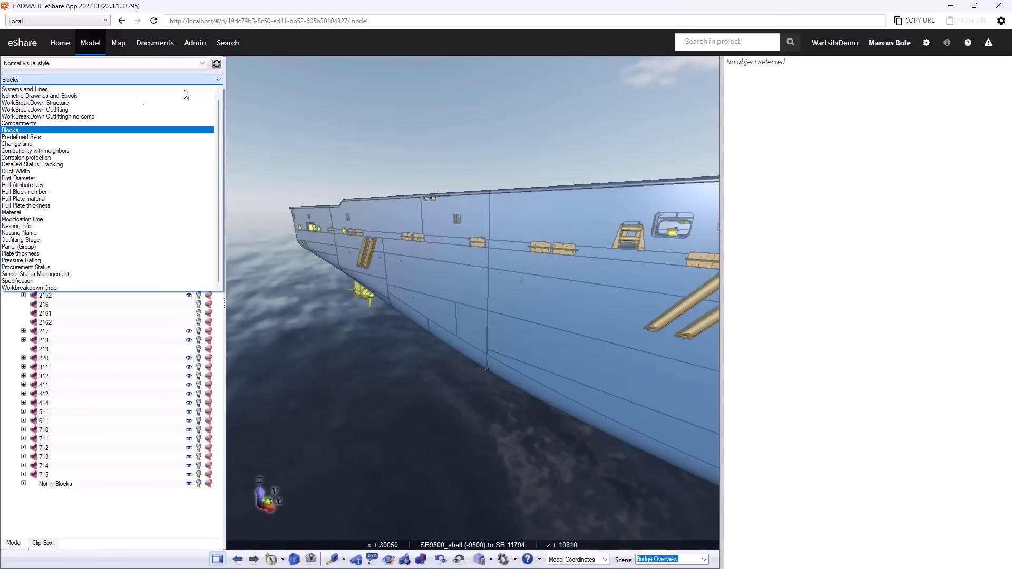
{"action": "left_click", "coordinate": [77, 125]}
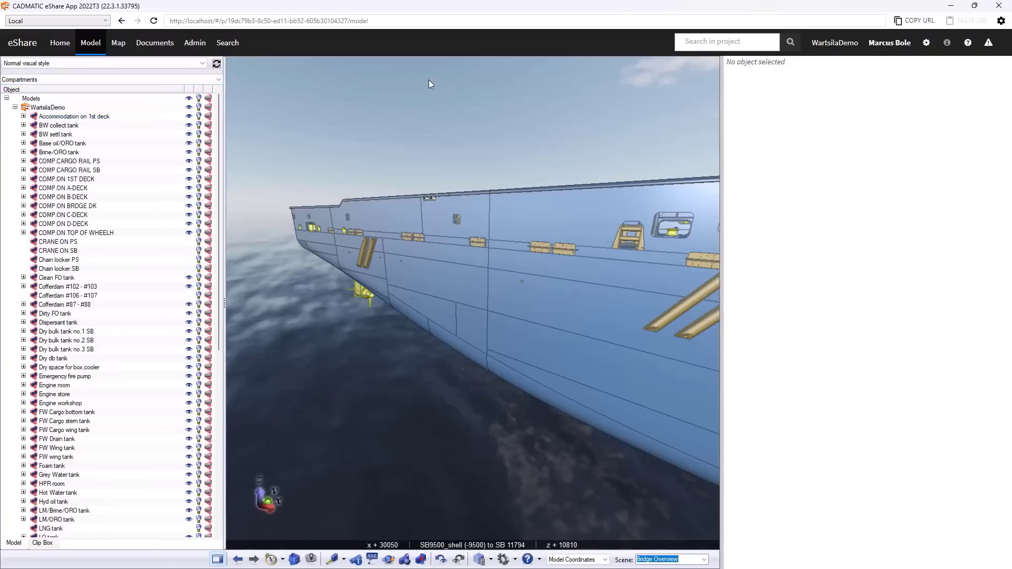
- Show only the Engine workshop compartment, hiding all other compartments
{"action": "scroll", "coordinate": [218, 372], "scroll_direction": "down", "scroll_amount": 4}
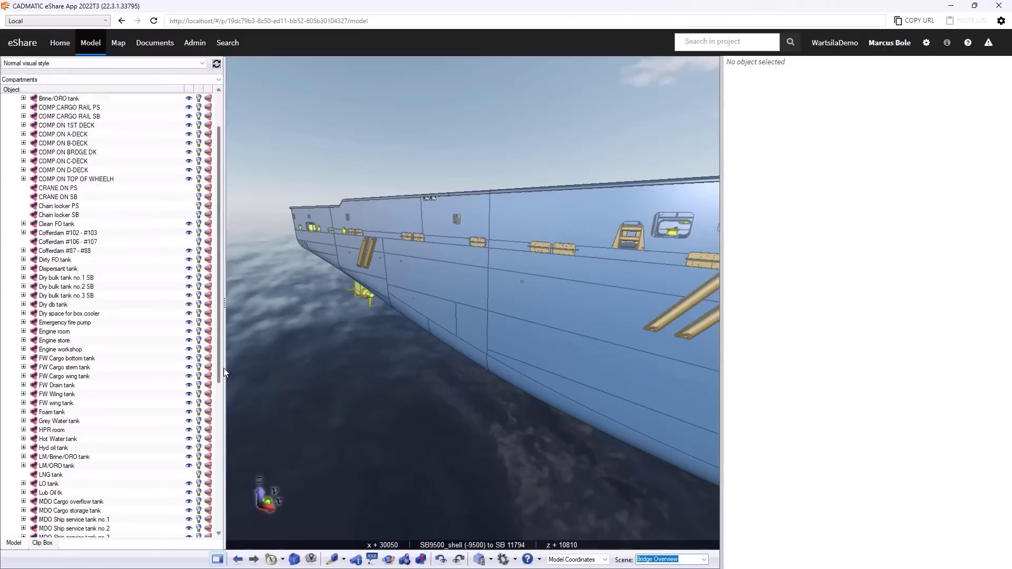
{"action": "left_click_drag", "start_coordinate": [219, 387], "coordinate": [215, 433]}
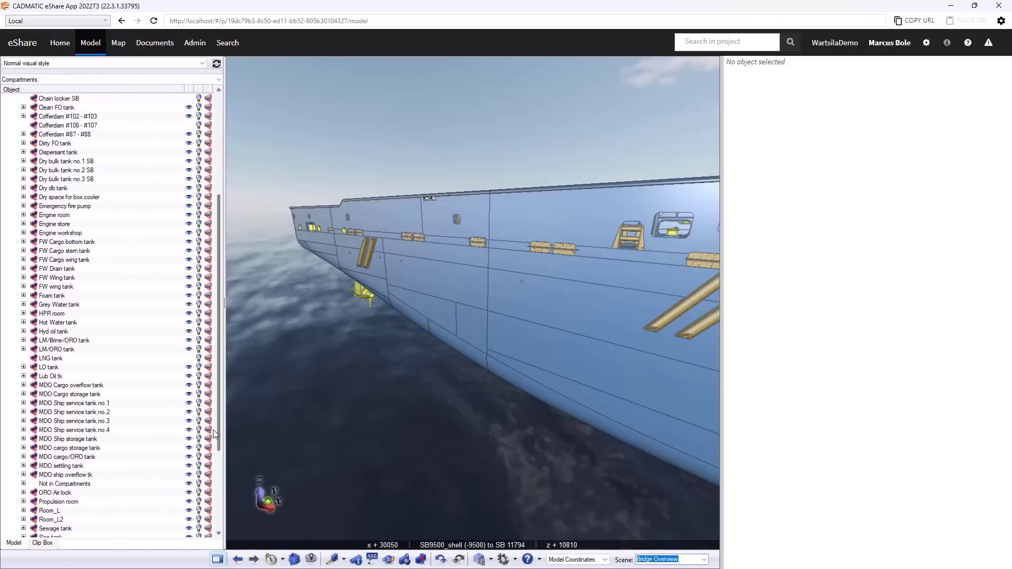
{"action": "right_click", "coordinate": [77, 237]}
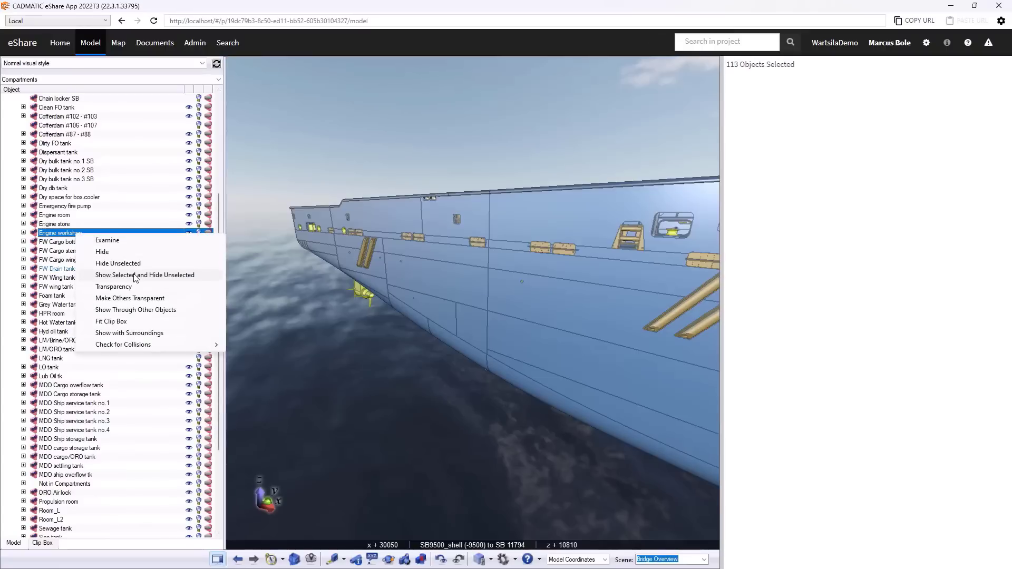
{"action": "left_click", "coordinate": [138, 275]}
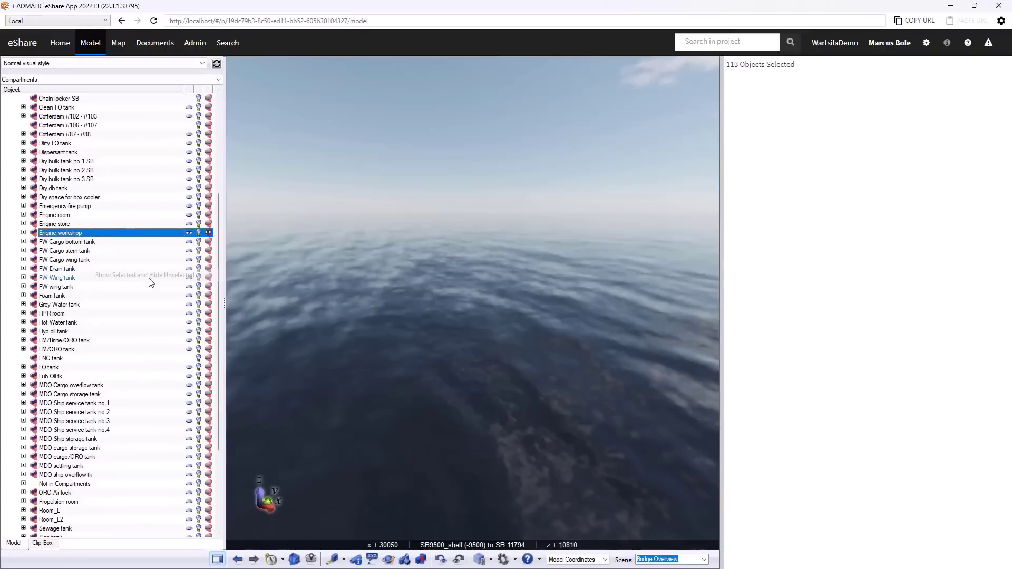
- Examine the Engine workshop compartment, then clear the selection and hide its boundary box
{"action": "right_click", "coordinate": [119, 234]}
{"action": "left_click", "coordinate": [144, 239]}
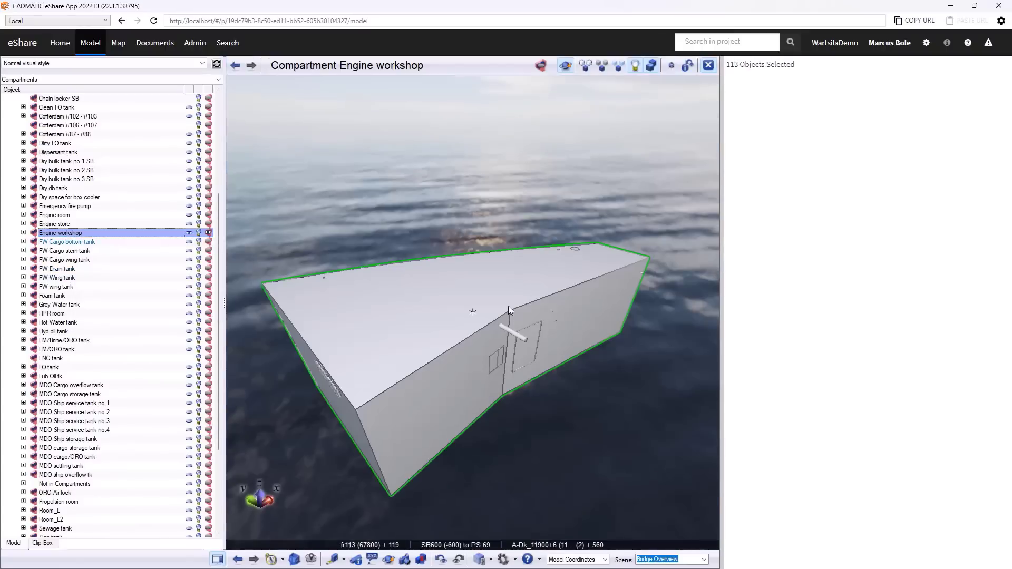
{"action": "left_click", "coordinate": [701, 138]}
{"action": "left_click", "coordinate": [708, 65]}
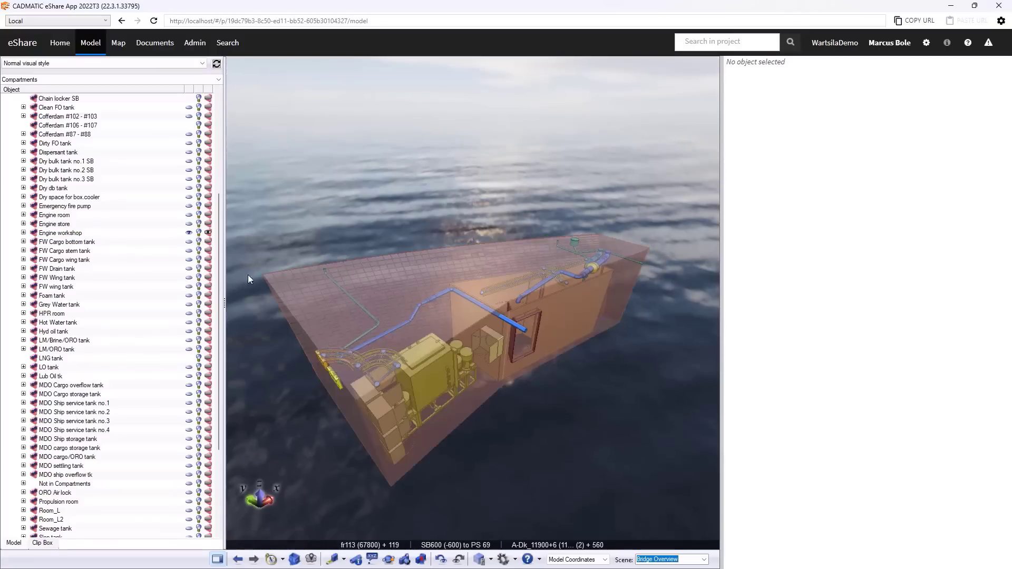
{"action": "left_click", "coordinate": [208, 232]}
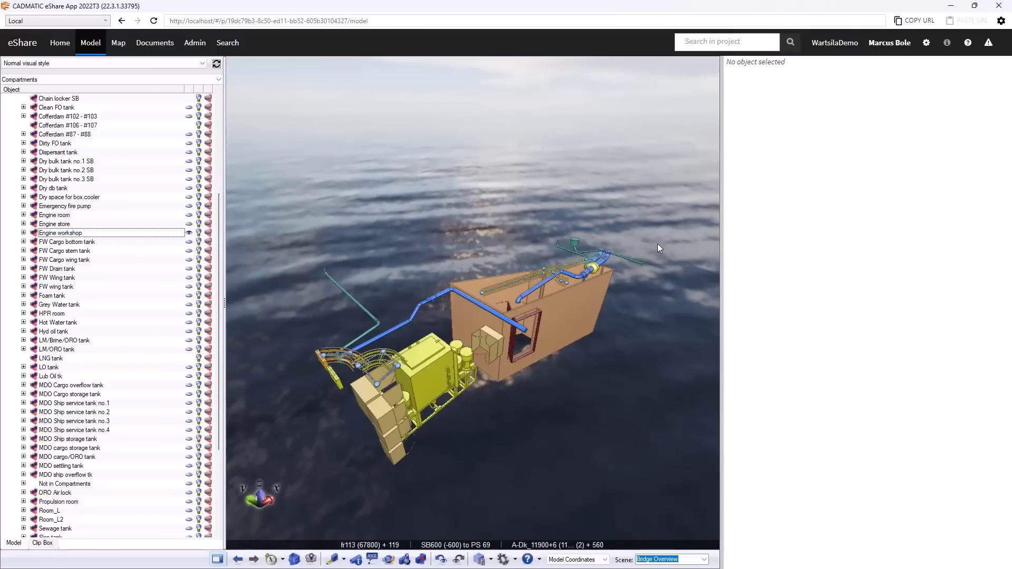
{"action": "scroll", "coordinate": [384, 408], "scroll_direction": "up", "scroll_amount": 2}
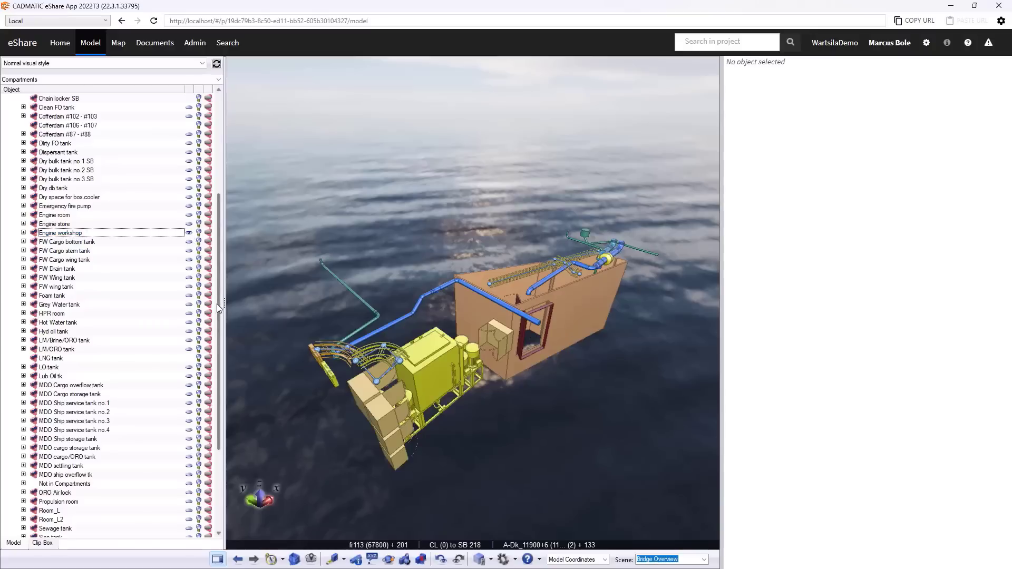
{"action": "left_click_drag", "start_coordinate": [220, 254], "coordinate": [235, 153]}
- Show all compartments and switch to a side view of the whole ship
{"action": "left_click", "coordinate": [190, 99]}
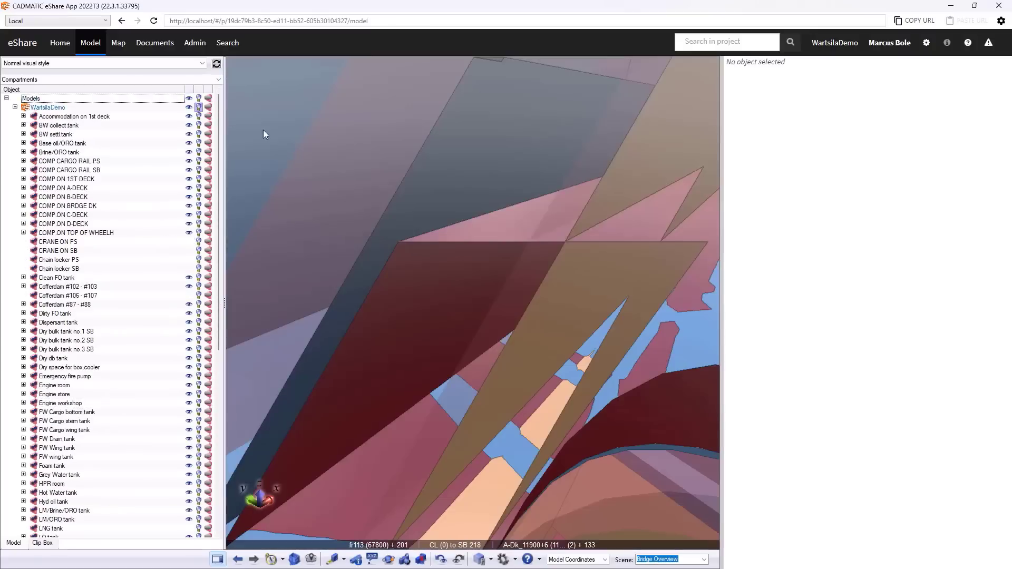
{"action": "left_click", "coordinate": [284, 559]}
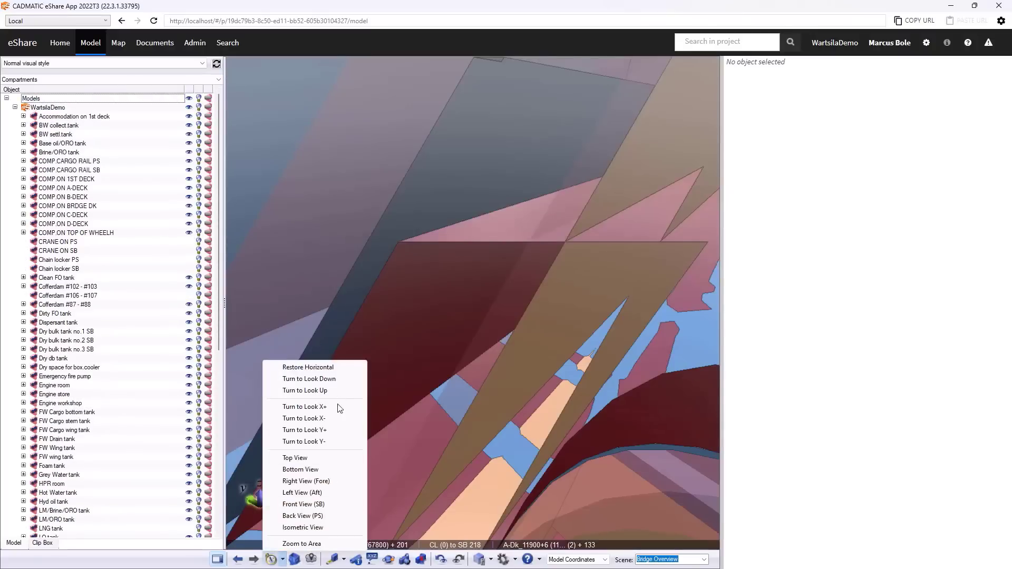
{"action": "left_click", "coordinate": [304, 505]}
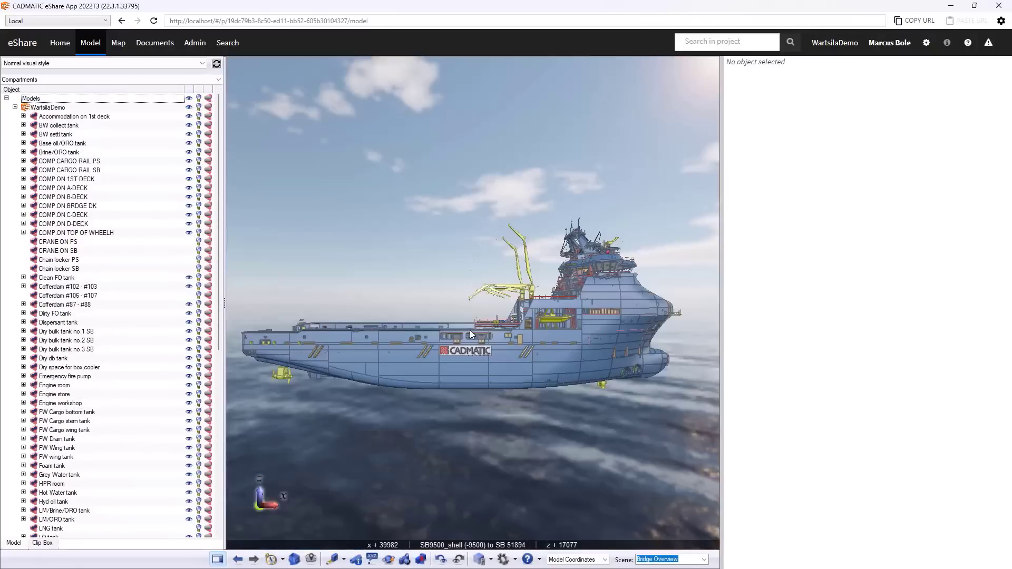
- Group the model tree by Systems and Lines
{"action": "left_click", "coordinate": [219, 79]}
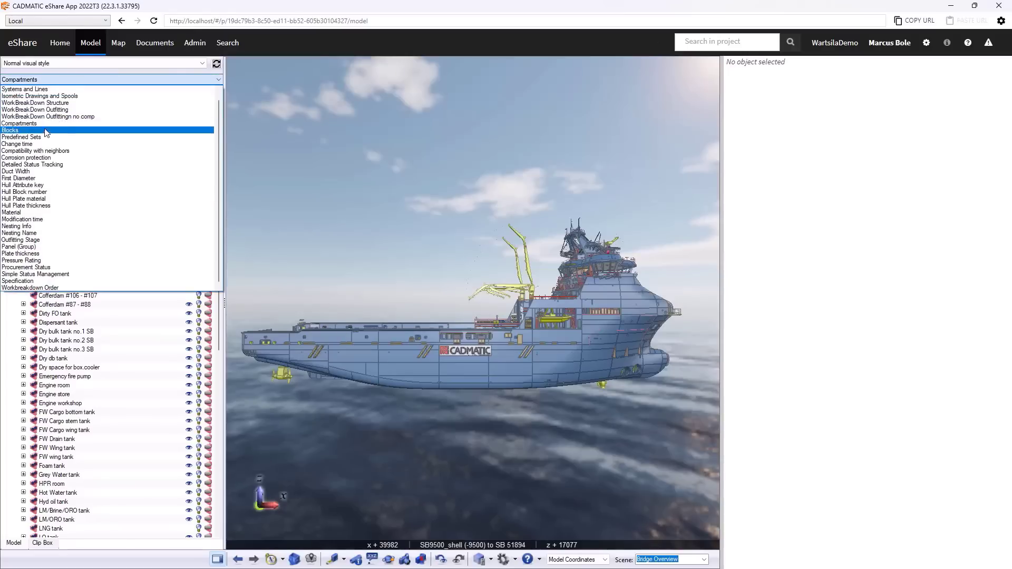
{"action": "left_click", "coordinate": [61, 89]}
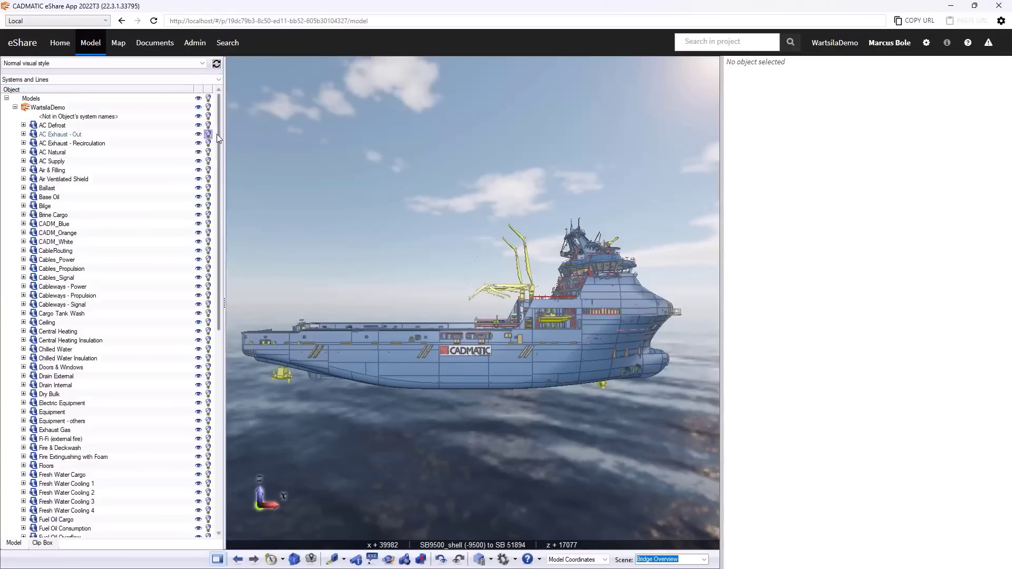
{"action": "left_click_drag", "start_coordinate": [220, 140], "coordinate": [232, 283]}
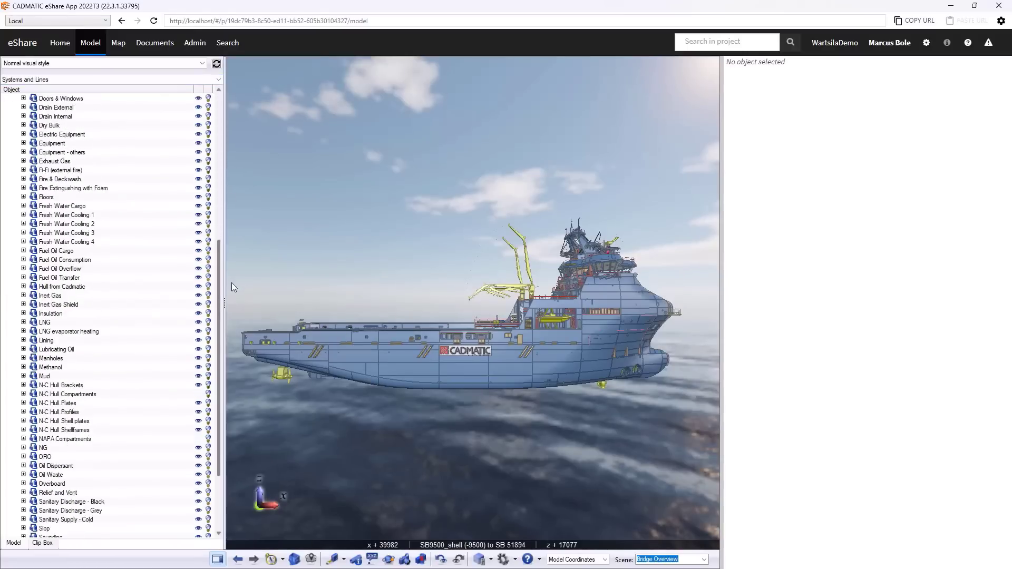
- Examine the Fuel Oil Cargo system and orbit and zoom around its deck piping
{"action": "left_click", "coordinate": [73, 252]}
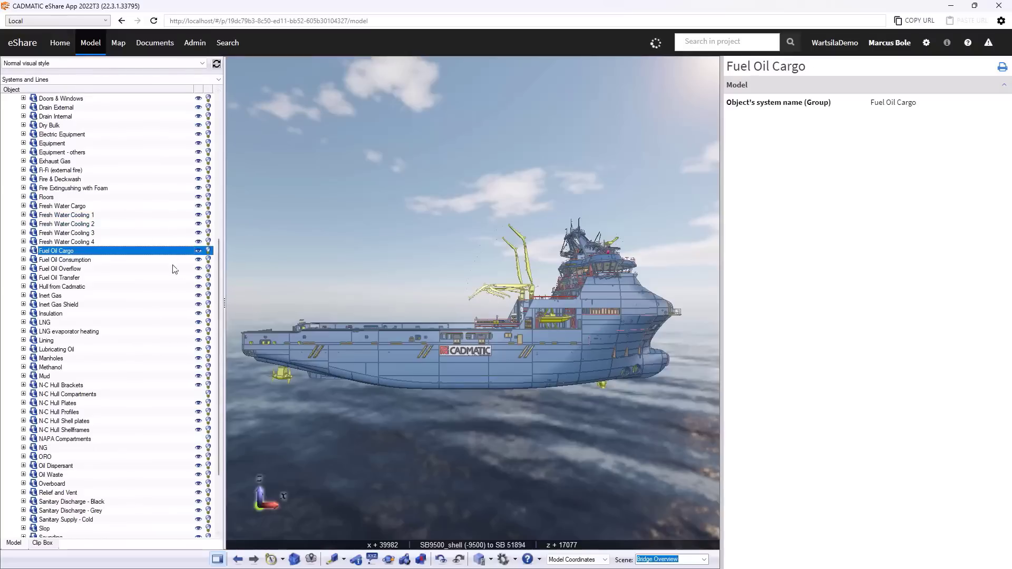
{"action": "right_click", "coordinate": [164, 252]}
{"action": "left_click", "coordinate": [195, 256]}
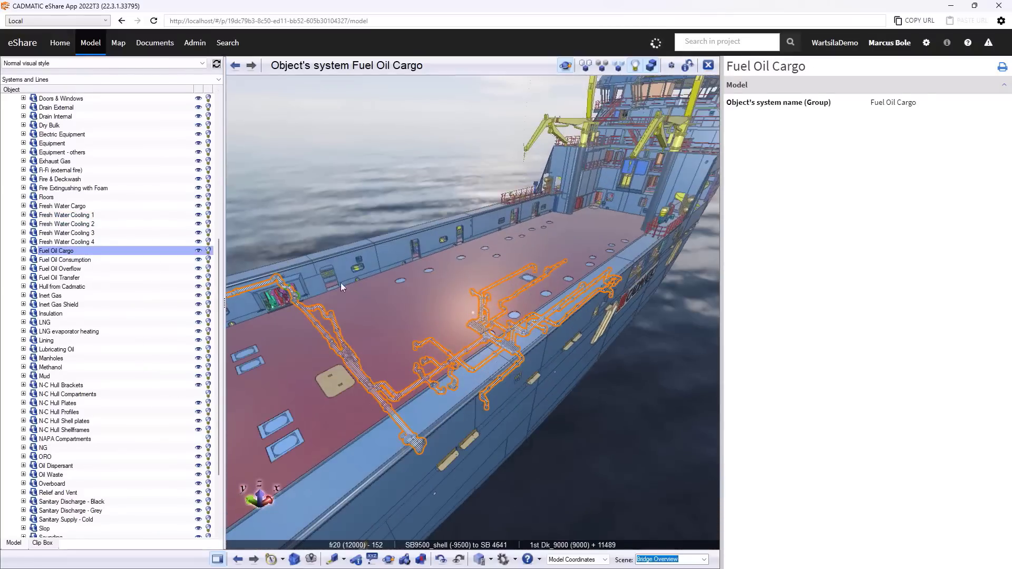
{"action": "scroll", "coordinate": [473, 369], "scroll_direction": "down", "scroll_amount": 2}
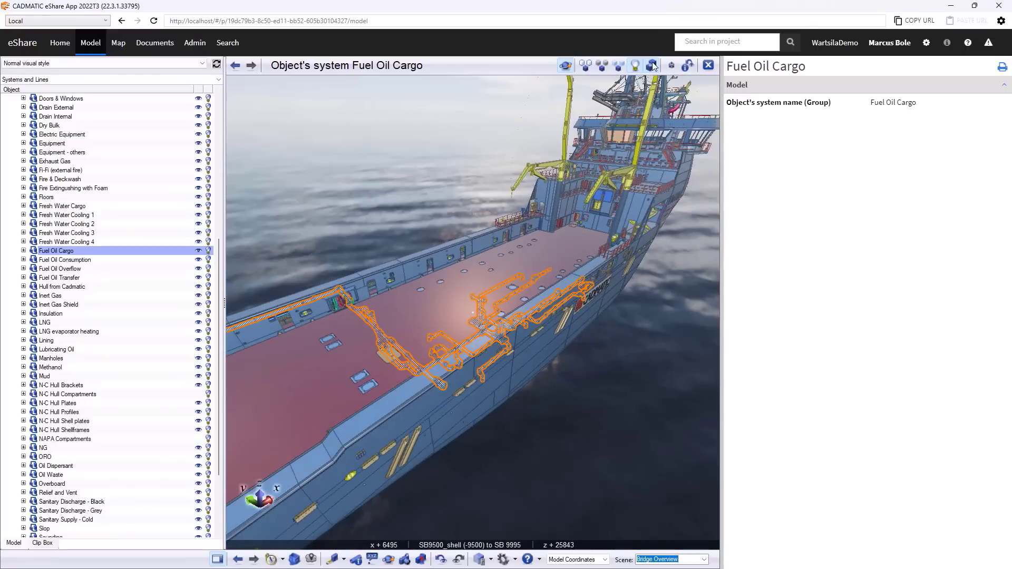
{"action": "left_click_drag", "start_coordinate": [433, 289], "coordinate": [502, 274]}
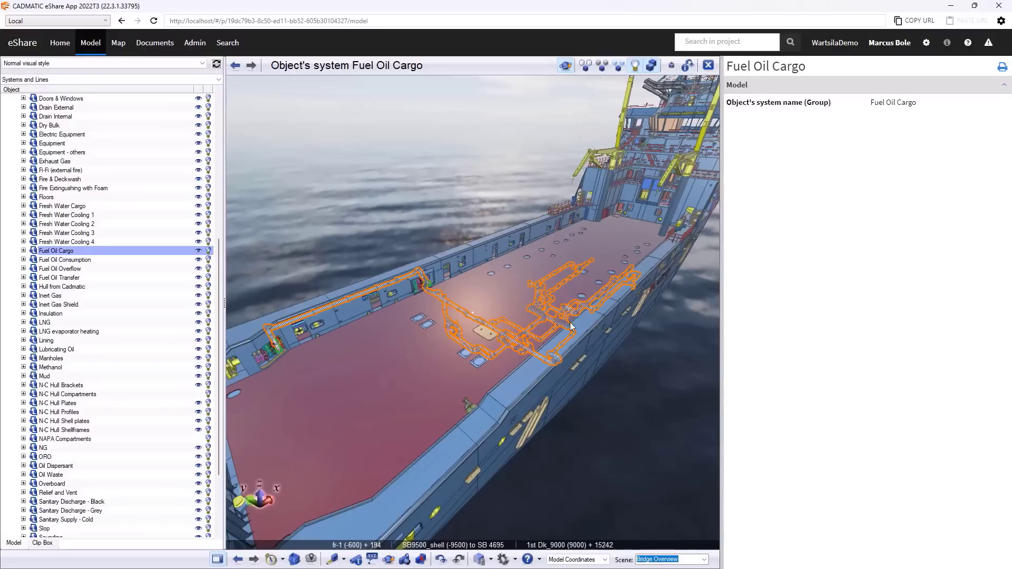
{"action": "scroll", "coordinate": [562, 359], "scroll_direction": "up", "scroll_amount": 3}
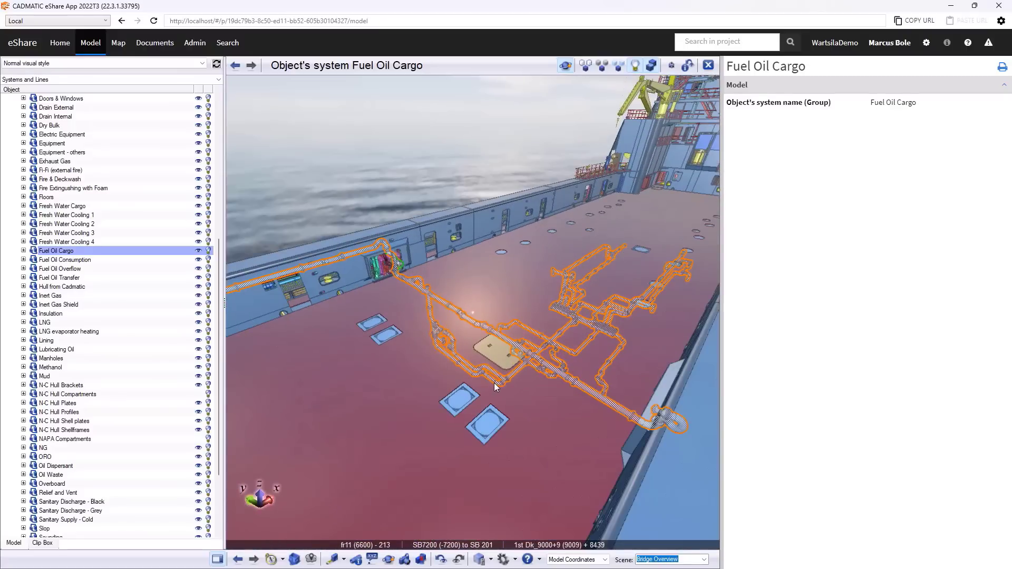
{"action": "scroll", "coordinate": [464, 364], "scroll_direction": "down", "scroll_amount": 5}
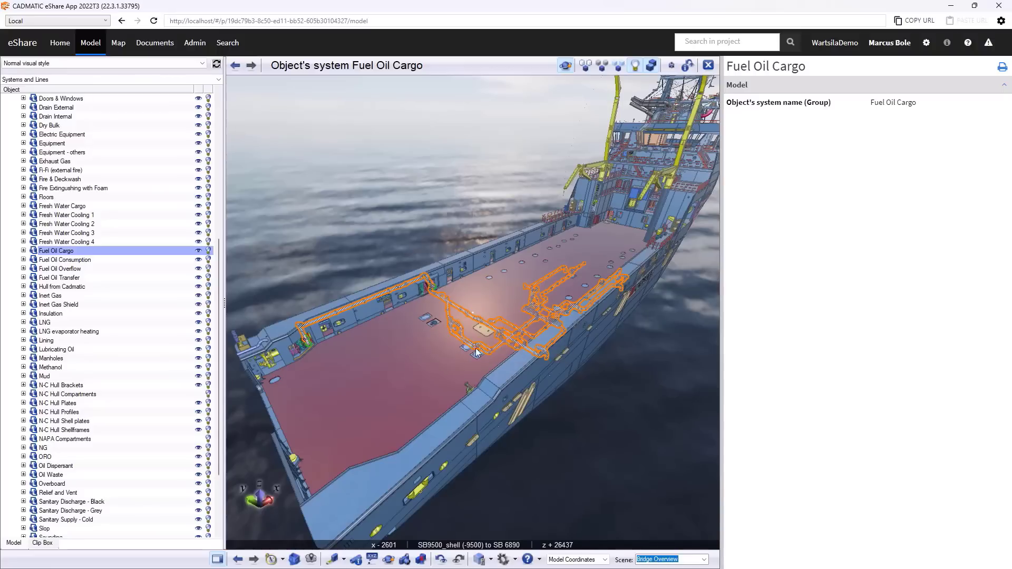
- Close the Fuel Oil Cargo view and group the tree by Isometric Drawings and Spools
{"action": "left_click", "coordinate": [709, 65]}
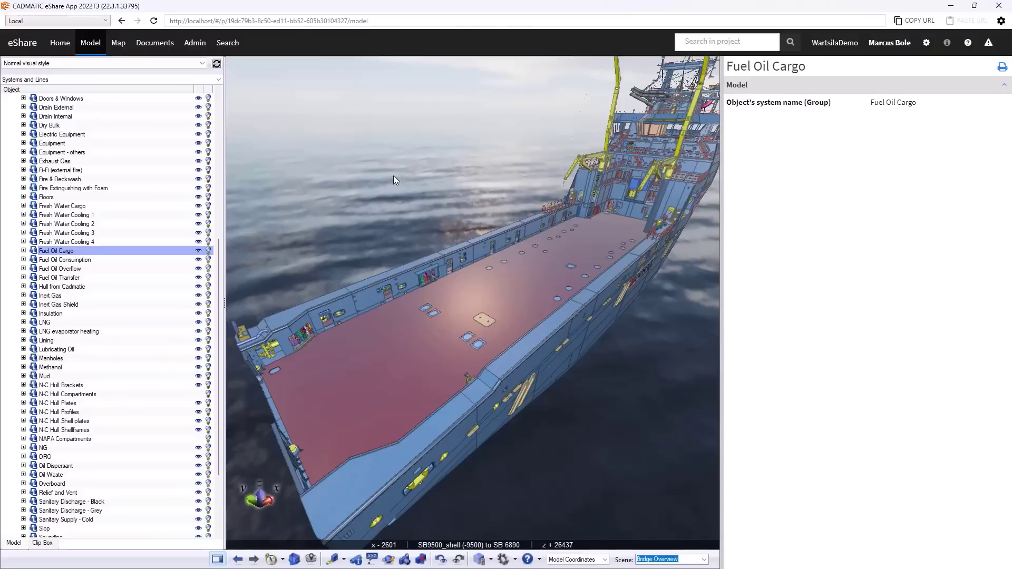
{"action": "left_click", "coordinate": [193, 79]}
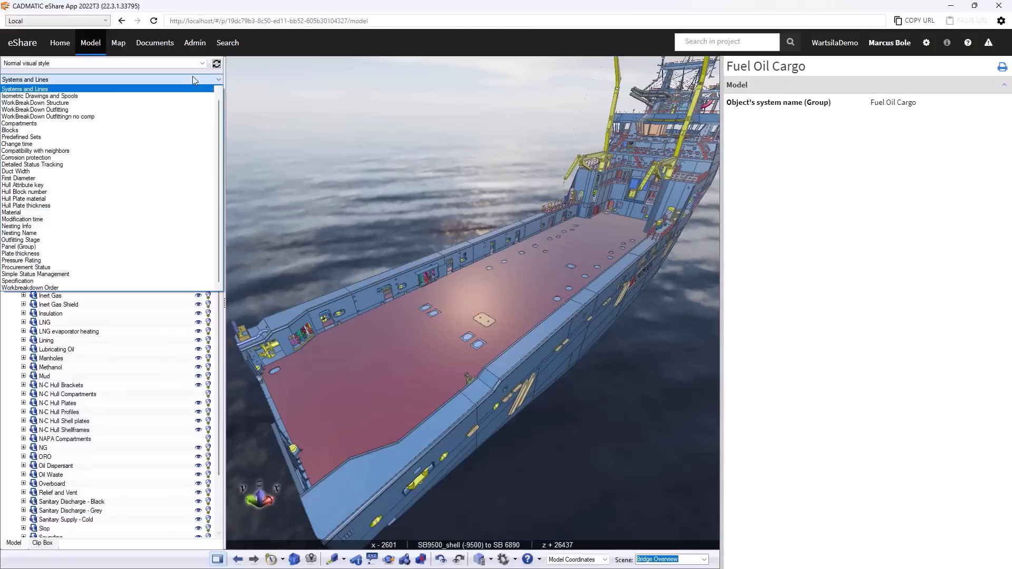
{"action": "left_click", "coordinate": [166, 97]}
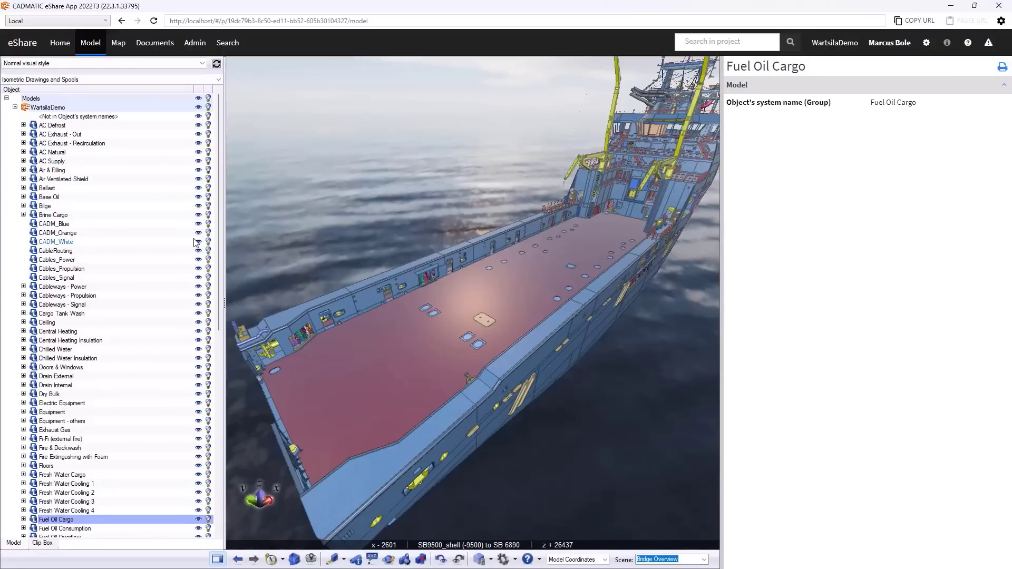
{"action": "left_click_drag", "start_coordinate": [217, 261], "coordinate": [219, 452]}
- Expand Fresh Water Cooling 4 and select its spool 722-420A
{"action": "left_click", "coordinate": [22, 181]}
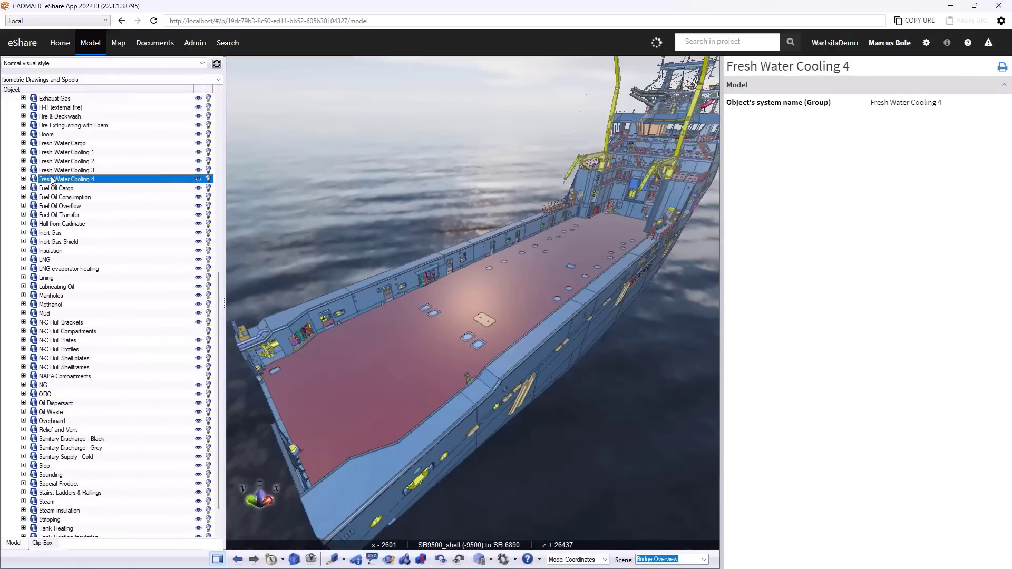
{"action": "left_click", "coordinate": [23, 180]}
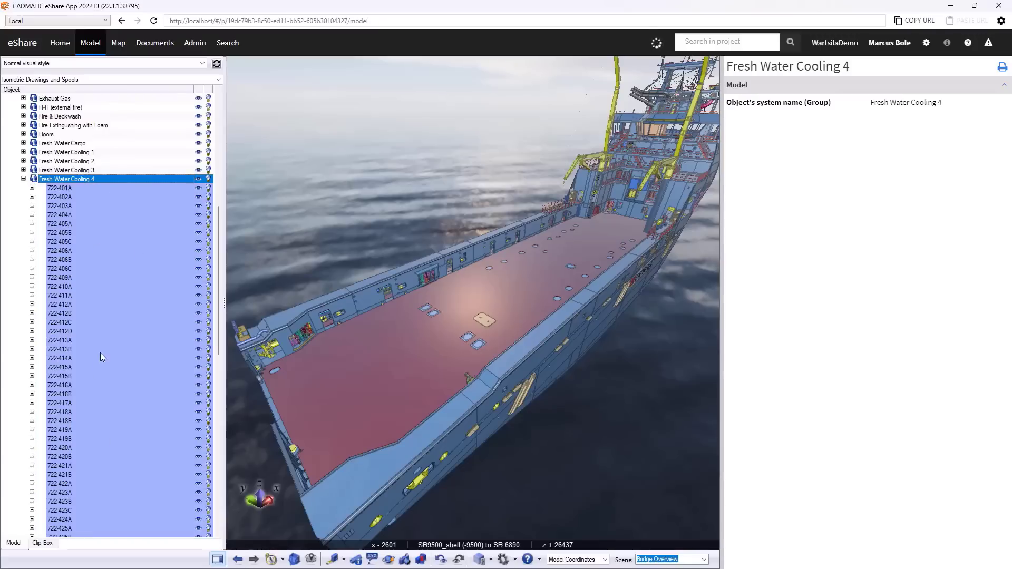
{"action": "scroll", "coordinate": [103, 327], "scroll_direction": "down", "scroll_amount": 7}
{"action": "scroll", "coordinate": [84, 232], "scroll_direction": "up", "scroll_amount": 4}
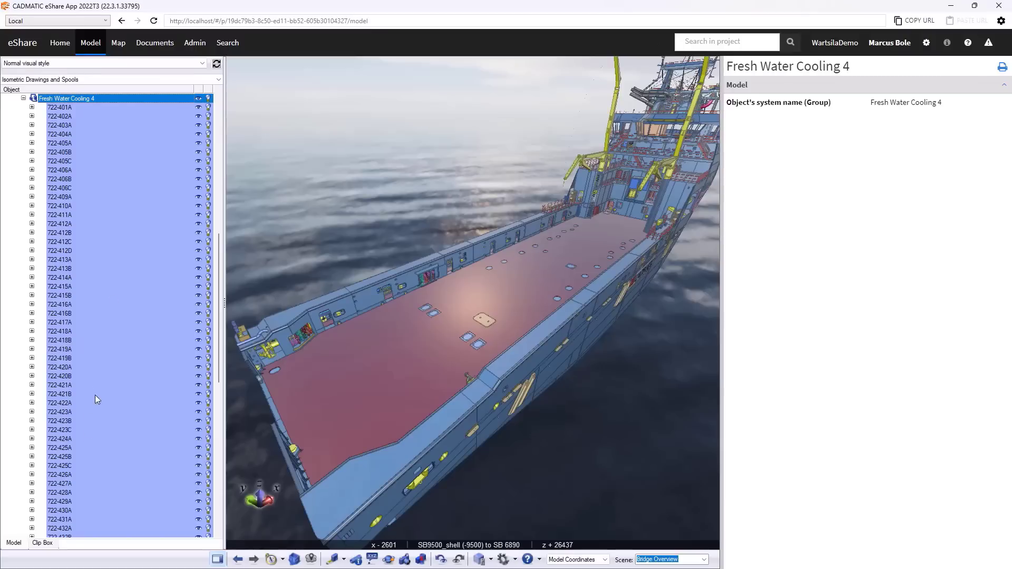
{"action": "left_click", "coordinate": [68, 368]}
- Examine spool 722-420A and orbit and zoom out around it in the propulsion space
{"action": "right_click", "coordinate": [68, 368]}
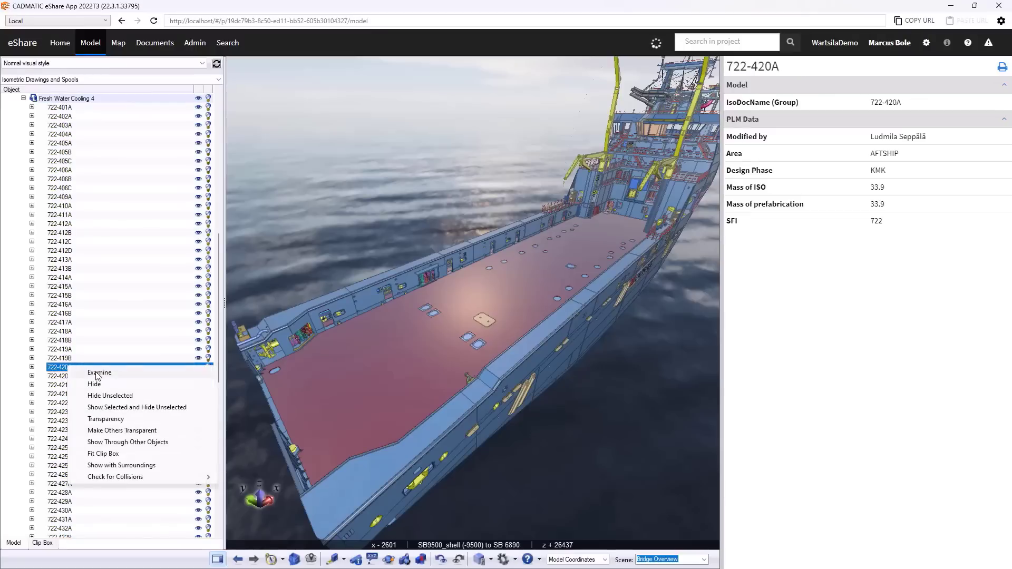
{"action": "left_click", "coordinate": [98, 373]}
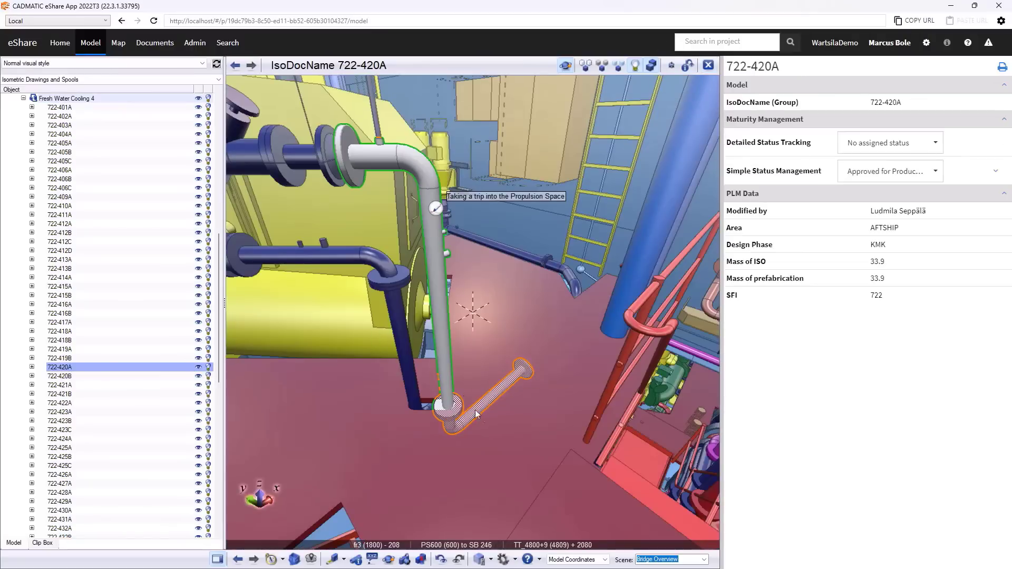
{"action": "left_click_drag", "start_coordinate": [531, 435], "coordinate": [426, 404]}
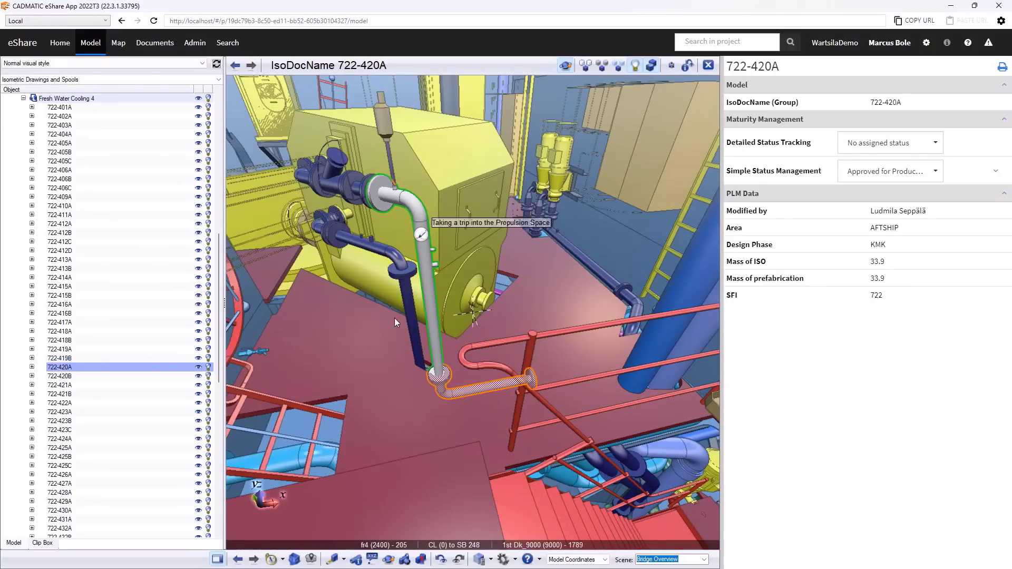
{"action": "scroll", "coordinate": [395, 317], "scroll_direction": "down", "scroll_amount": 3}
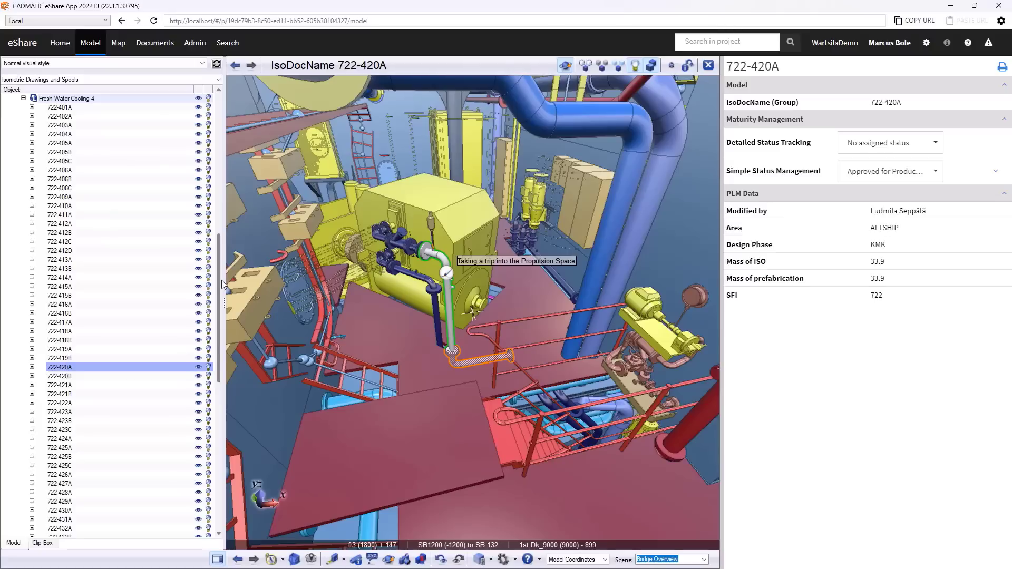
{"action": "scroll", "coordinate": [222, 280], "scroll_direction": "up", "scroll_amount": 2}
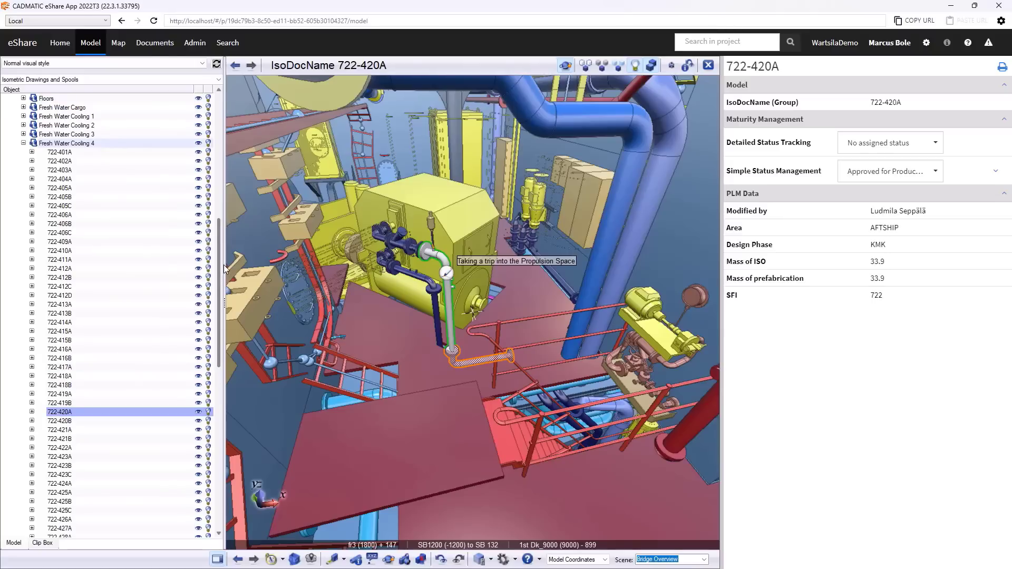
- Return to a side view of the ship and group the tree by Nesting Name
{"action": "left_click", "coordinate": [283, 560]}
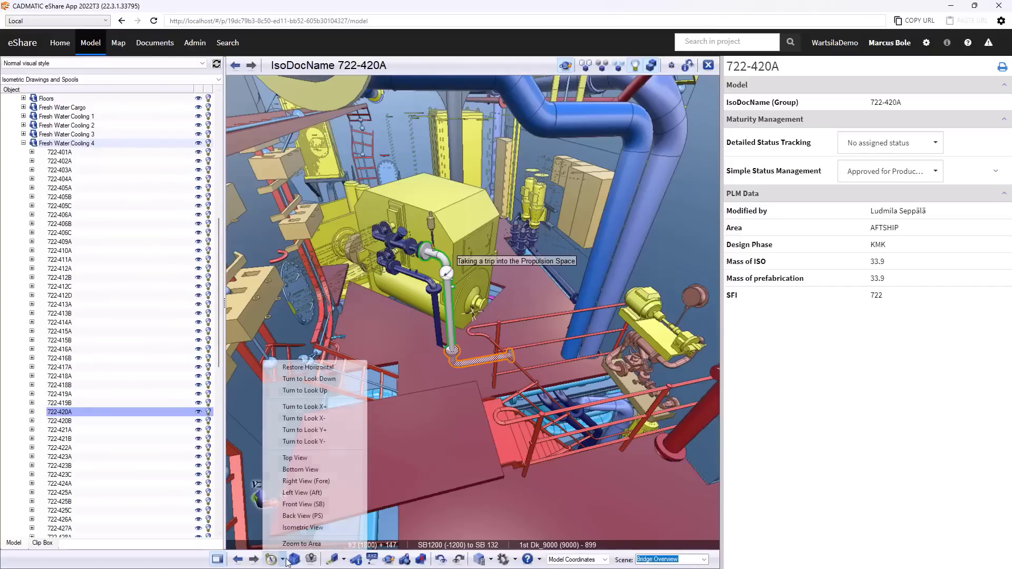
{"action": "left_click", "coordinate": [321, 505]}
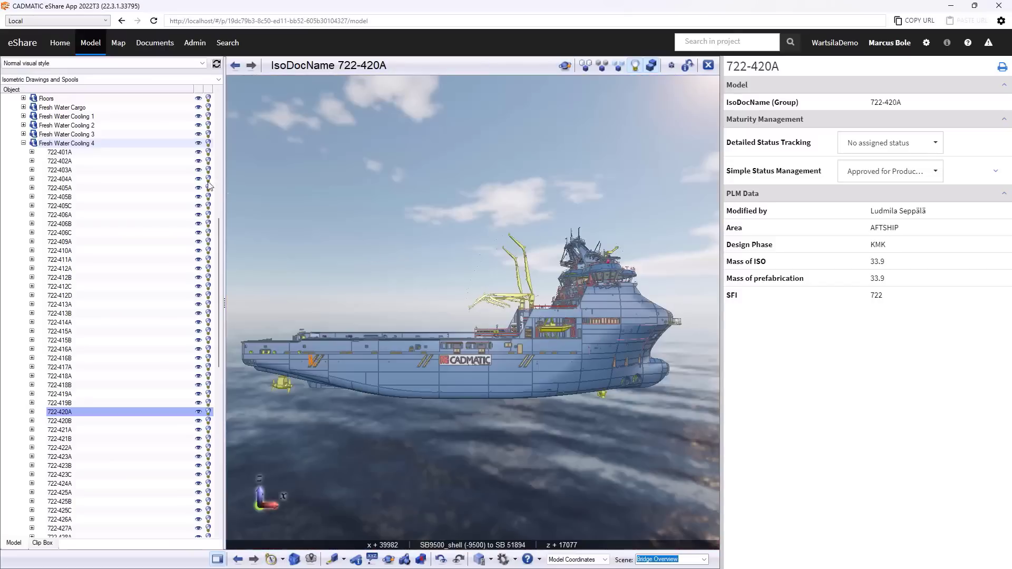
{"action": "left_click_drag", "start_coordinate": [221, 242], "coordinate": [218, 88]}
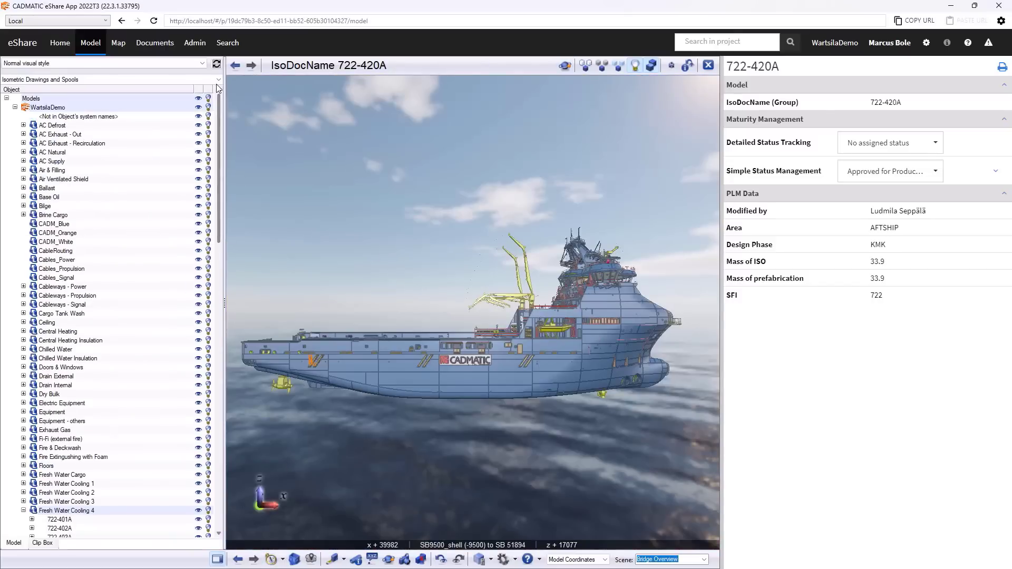
{"action": "left_click", "coordinate": [218, 80]}
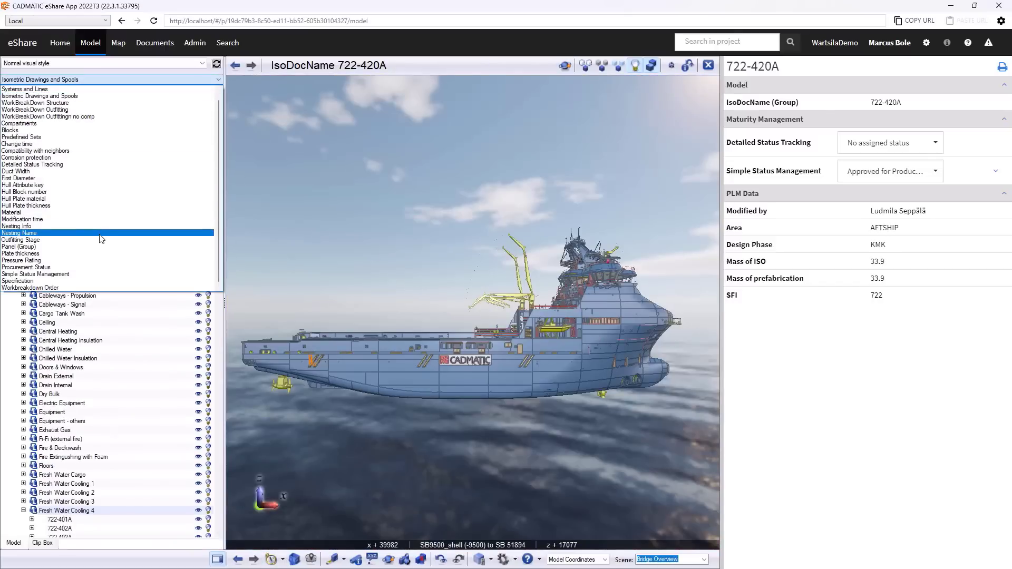
{"action": "left_click", "coordinate": [101, 234]}
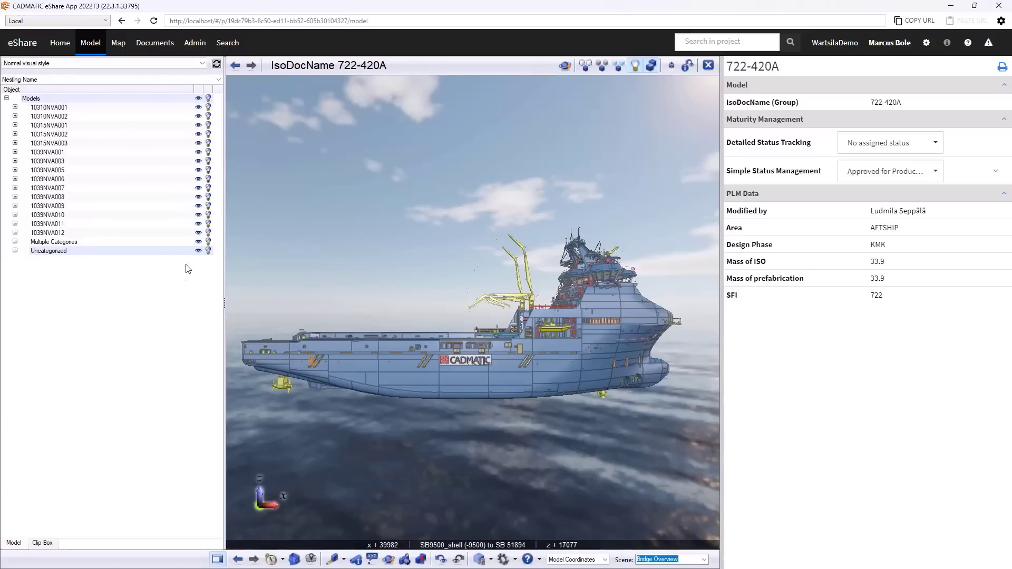
- Hide the Multiple Categories and Uncategorized parts, zoom in, and dismiss the examination notice
{"action": "left_click", "coordinate": [198, 241]}
{"action": "left_click", "coordinate": [199, 251]}
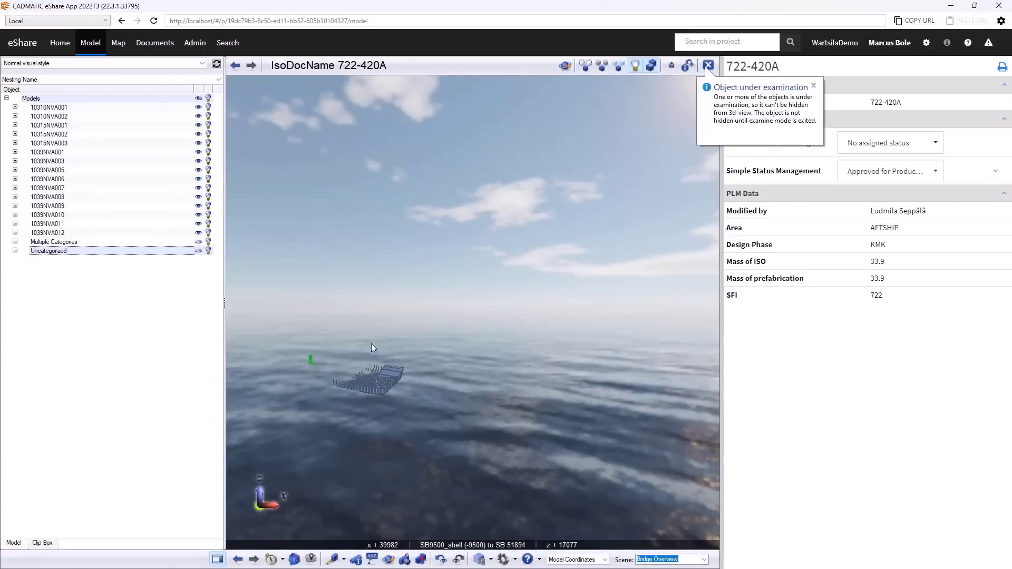
{"action": "scroll", "coordinate": [420, 352], "scroll_direction": "up", "scroll_amount": 3}
{"action": "scroll", "coordinate": [422, 351], "scroll_direction": "up", "scroll_amount": 3}
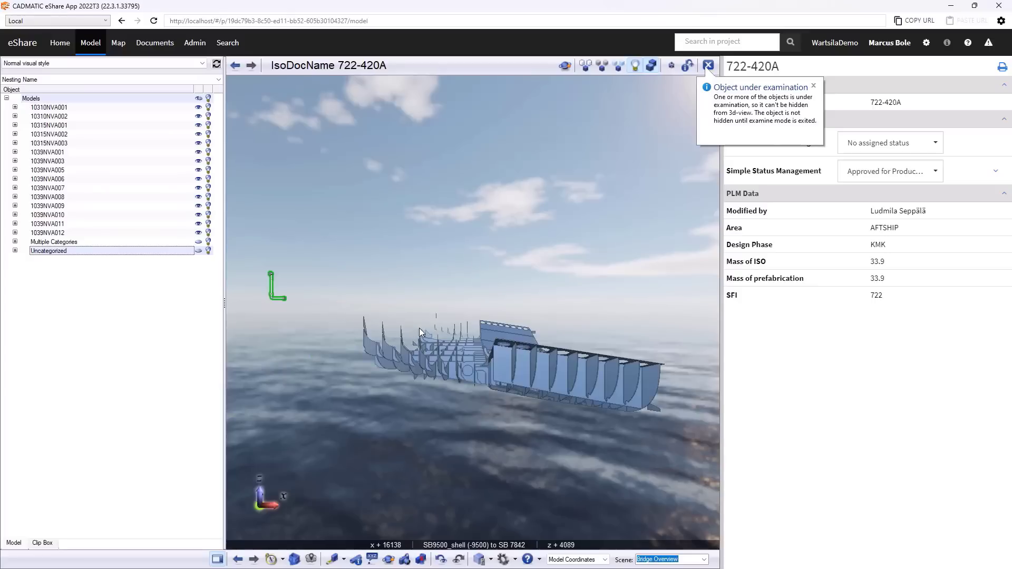
{"action": "left_click", "coordinate": [708, 66]}
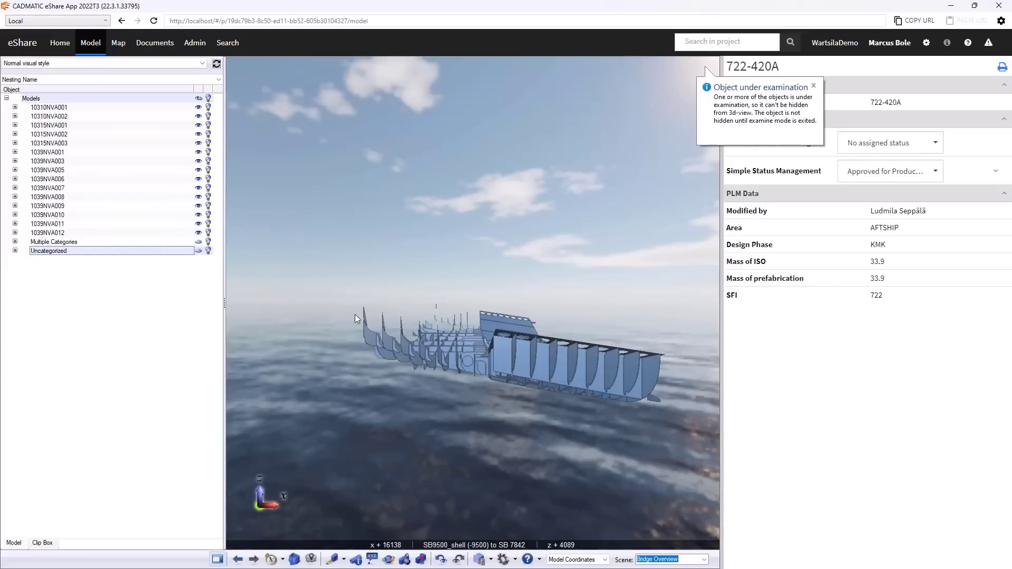
{"action": "left_click", "coordinate": [813, 86]}
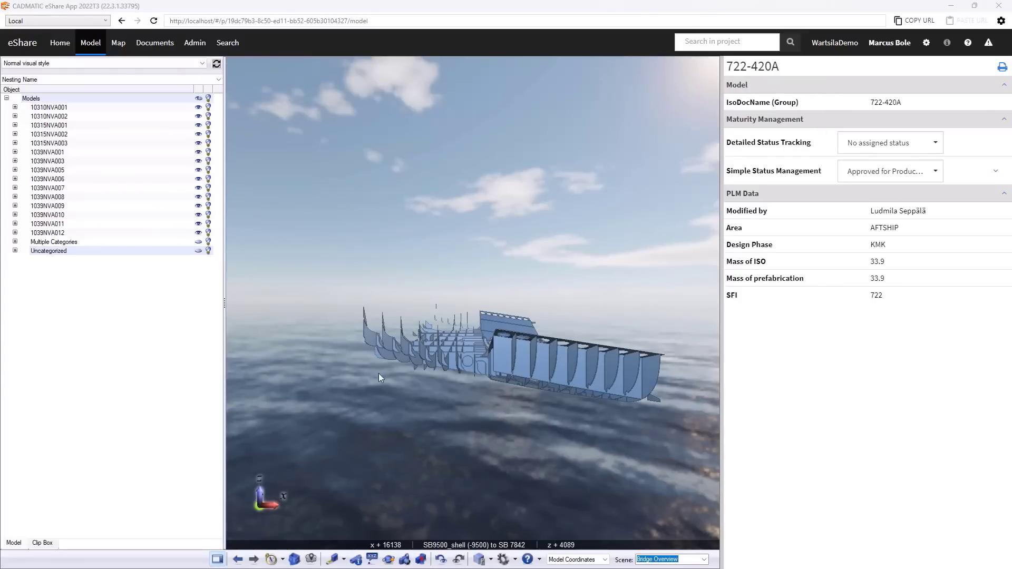
- Orbit to look down on the hull and step through nesting groups 10310NVA001 to 1039NVA006
{"action": "left_click_drag", "start_coordinate": [379, 373], "coordinate": [274, 229]}
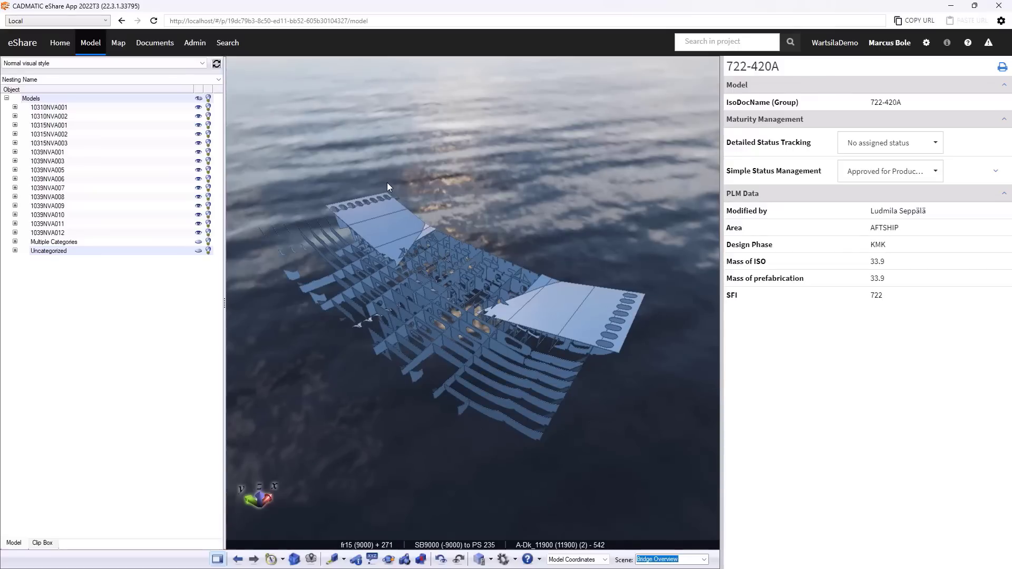
{"action": "left_click", "coordinate": [58, 107]}
{"action": "left_click", "coordinate": [61, 116]}
{"action": "left_click", "coordinate": [58, 125]}
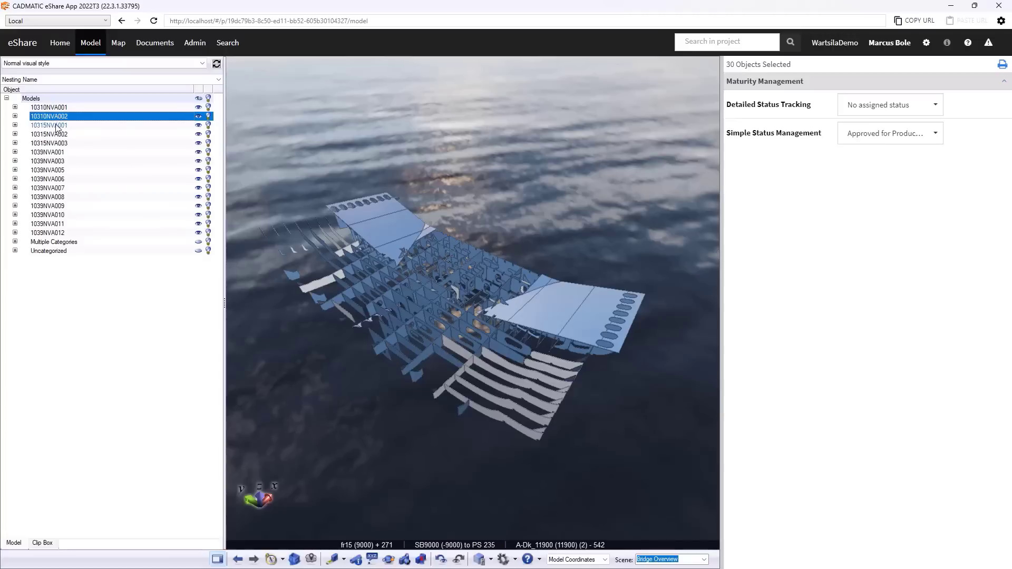
{"action": "left_click", "coordinate": [59, 135]}
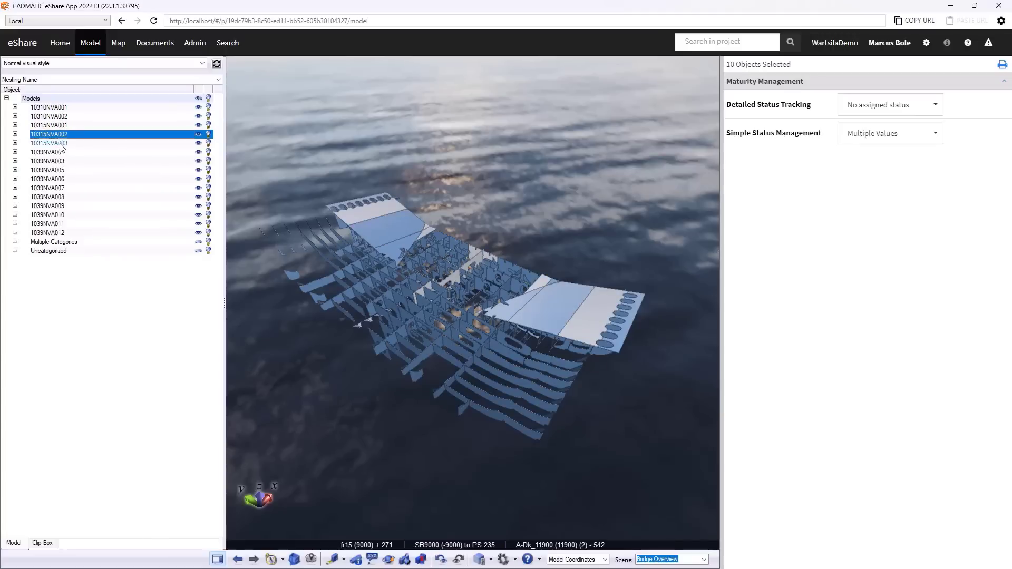
{"action": "left_click", "coordinate": [60, 145]}
{"action": "left_click", "coordinate": [45, 179]}
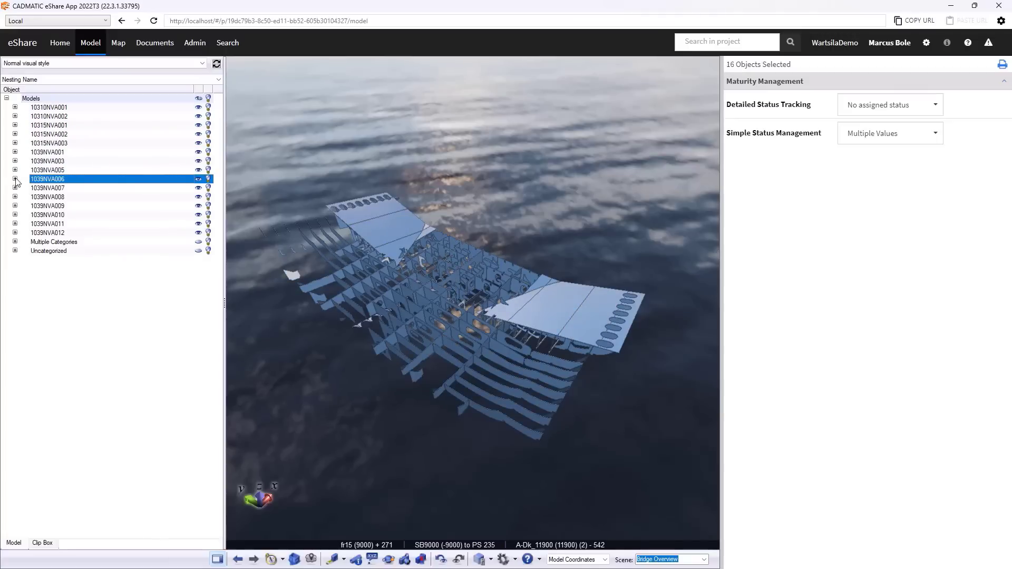
{"action": "left_click", "coordinate": [15, 179]}
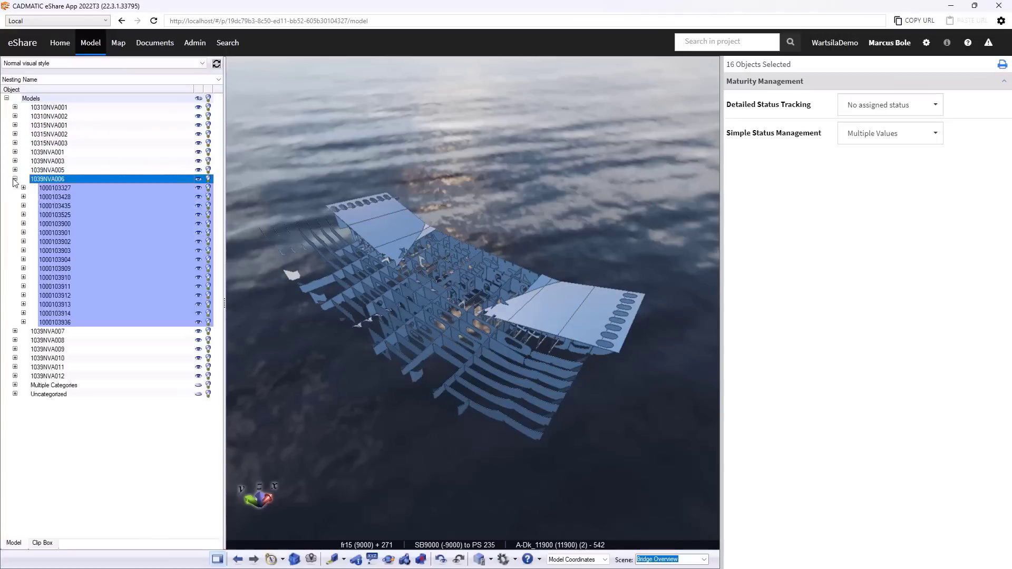
{"action": "left_click", "coordinate": [58, 188]}
{"action": "left_click", "coordinate": [55, 197]}
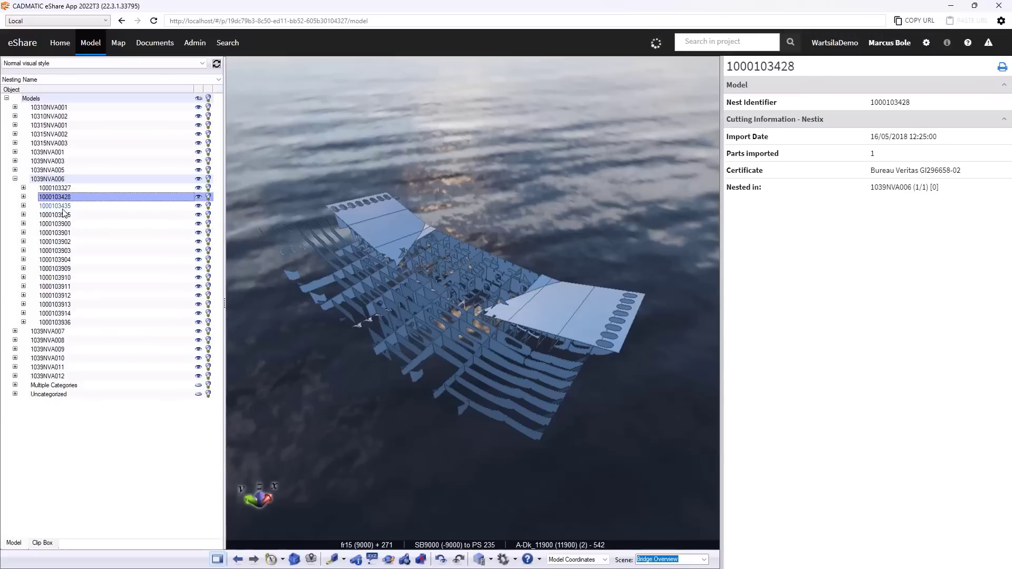
{"action": "left_click", "coordinate": [57, 206]}
{"action": "left_click", "coordinate": [59, 215]}
{"action": "left_click", "coordinate": [62, 224]}
{"action": "left_click", "coordinate": [67, 242]}
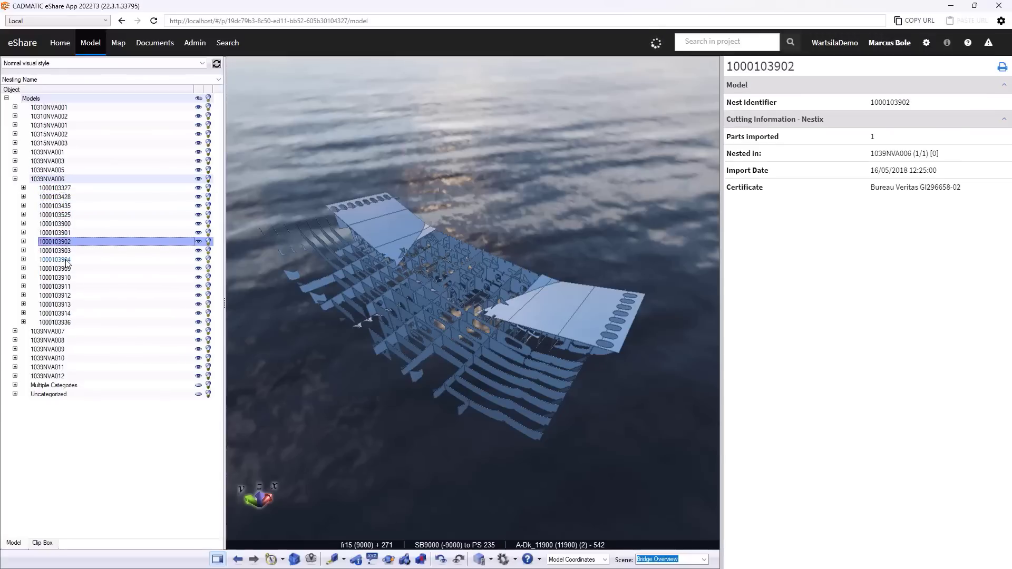
{"action": "left_click", "coordinate": [66, 260]}
{"action": "left_click", "coordinate": [64, 295]}
{"action": "left_click", "coordinate": [69, 315]}
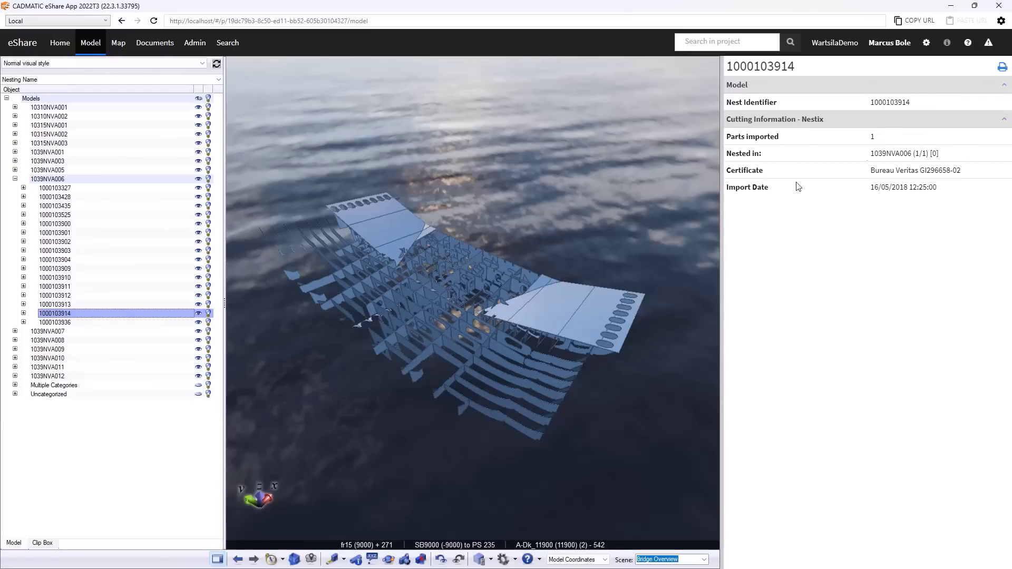
- Switch the model's visual style to Nesting Info colouring
{"action": "left_click", "coordinate": [203, 68]}
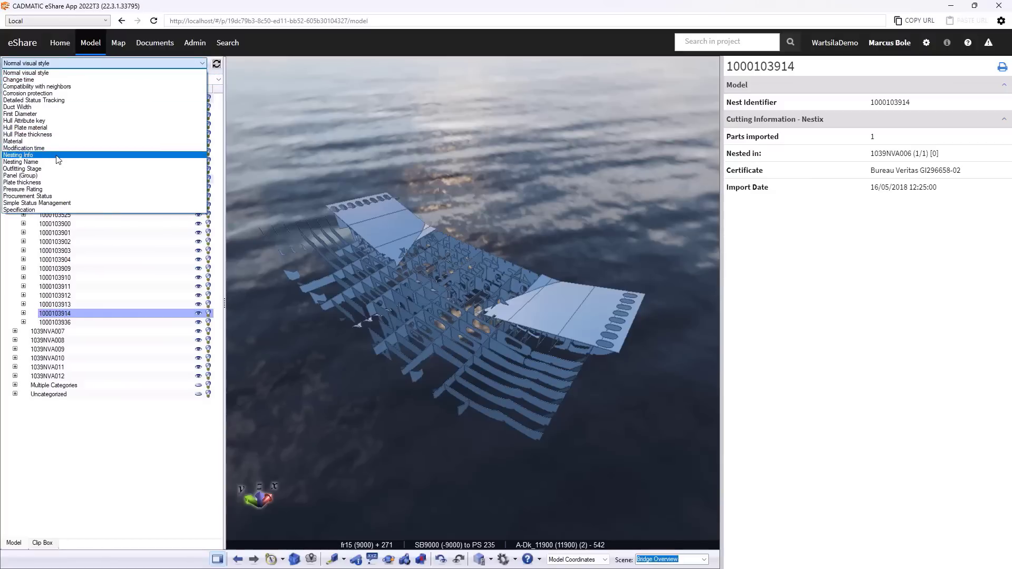
{"action": "left_click", "coordinate": [57, 155]}
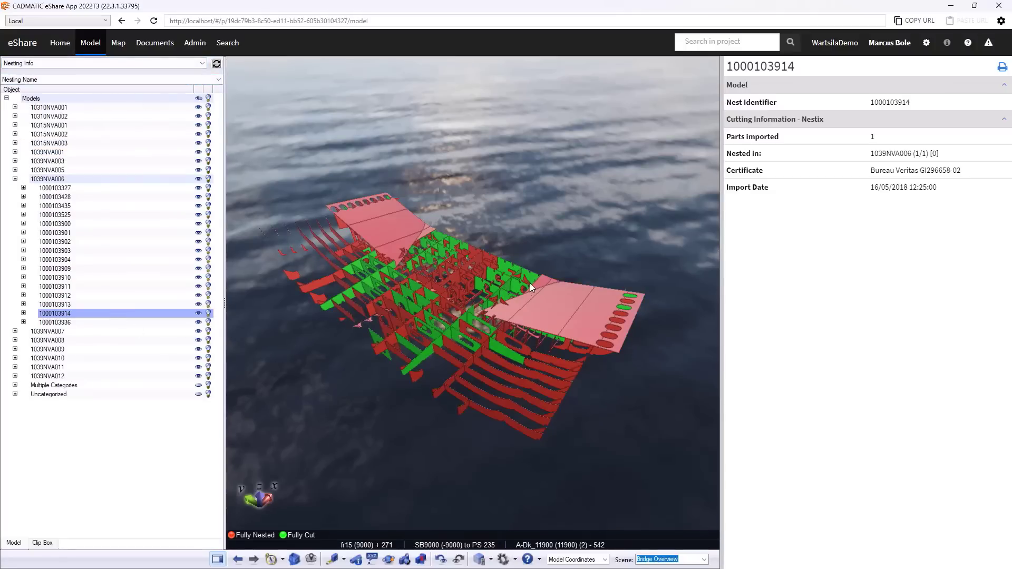
{"action": "scroll", "coordinate": [460, 319], "scroll_direction": "up", "scroll_amount": 3}
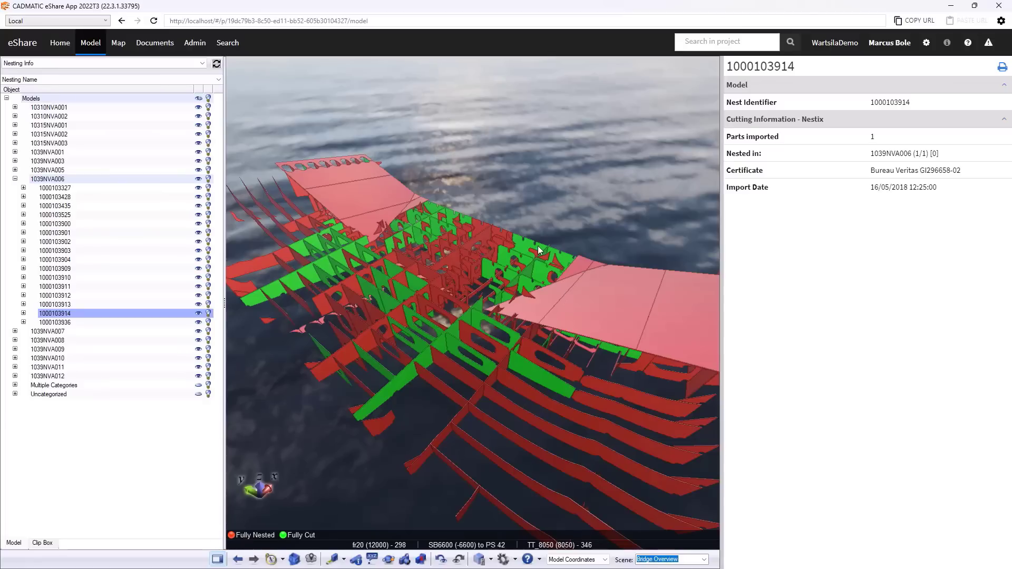
- Zoom in and show properties of hull plate 103-202, Bulkhead FR. 36, nested in 1039NVA005
{"action": "scroll", "coordinate": [541, 245], "scroll_direction": "up", "scroll_amount": 3}
{"action": "scroll", "coordinate": [509, 326], "scroll_direction": "up", "scroll_amount": 2}
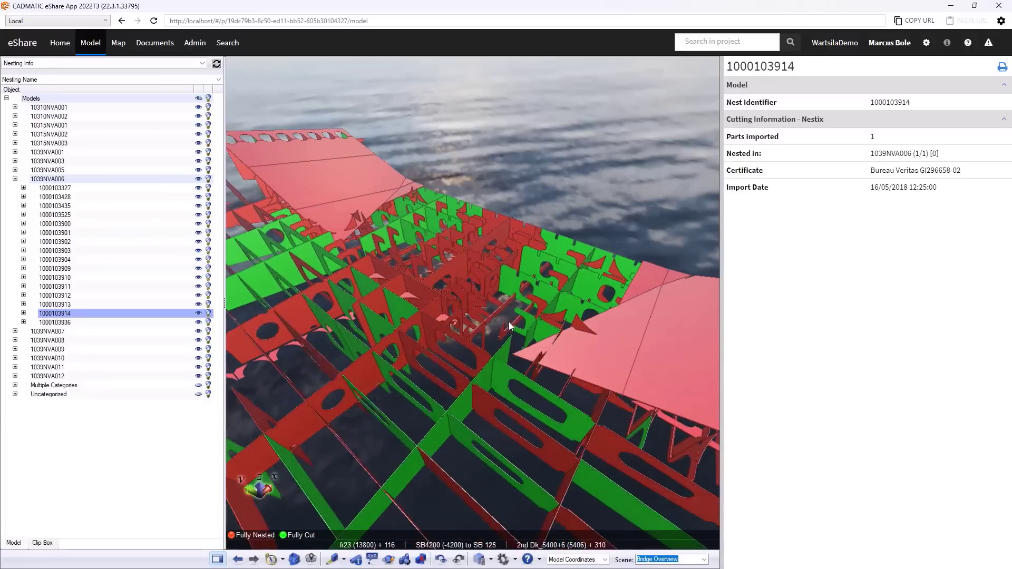
{"action": "scroll", "coordinate": [509, 316], "scroll_direction": "down", "scroll_amount": 3}
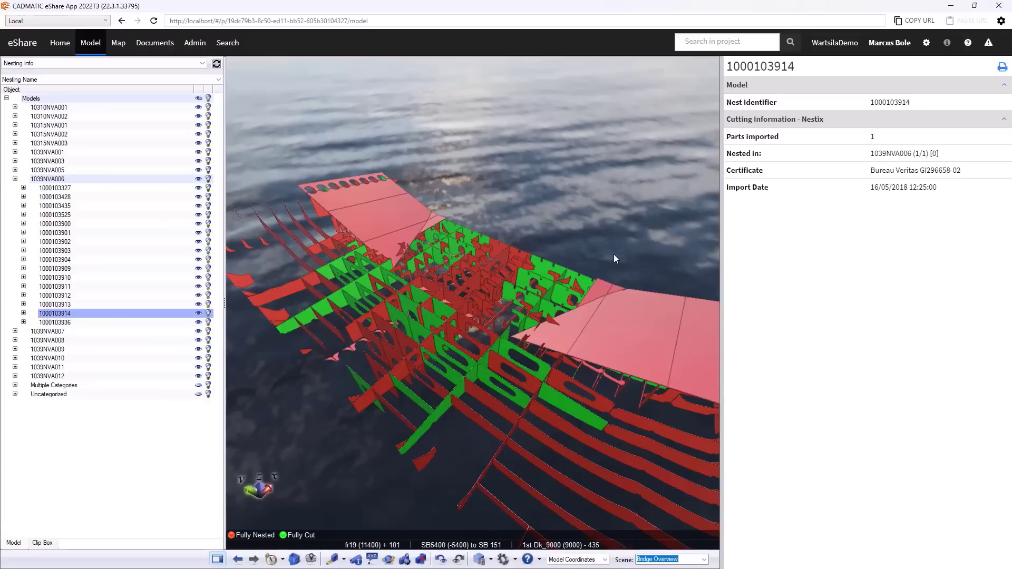
{"action": "left_click", "coordinate": [546, 267]}
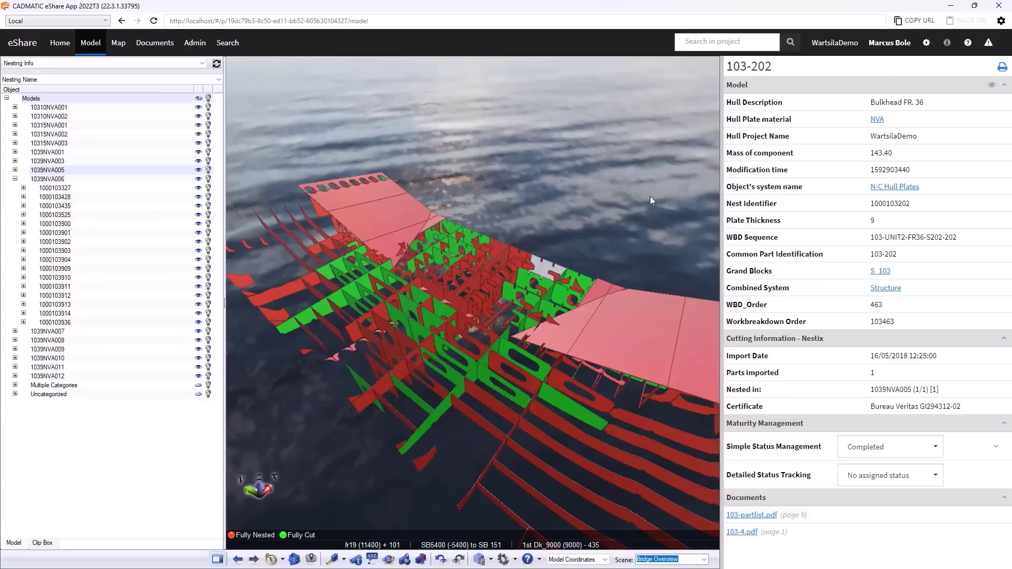
- Open 103-partlist.pdf from part 103-202's Documents links
{"action": "left_click", "coordinate": [751, 515]}
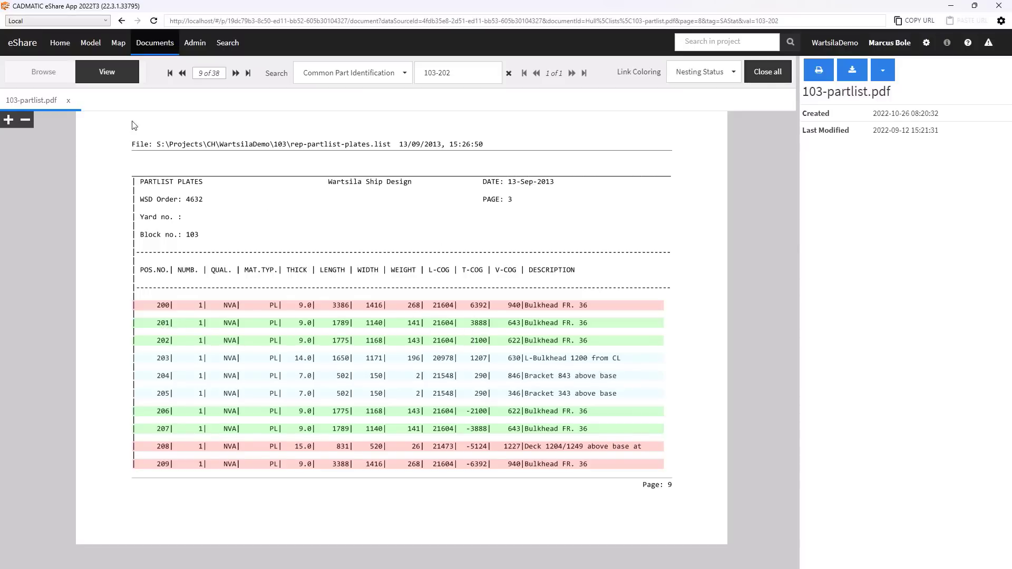
- From the Model tab, open drawing 103-4.pdf and zoom onto the Frame 32 tanktop bubbles
{"action": "left_click", "coordinate": [91, 44]}
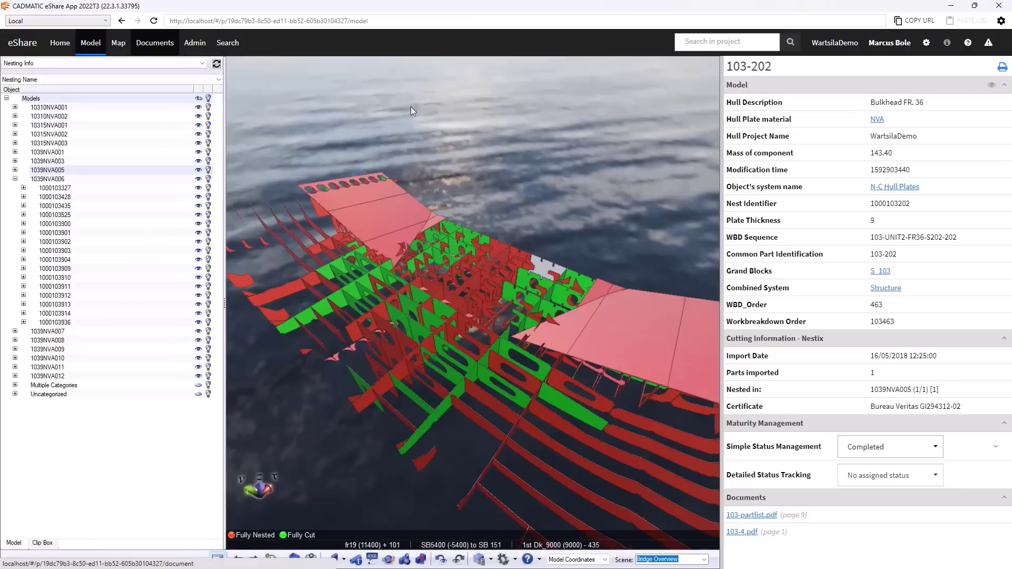
{"action": "left_click", "coordinate": [736, 533]}
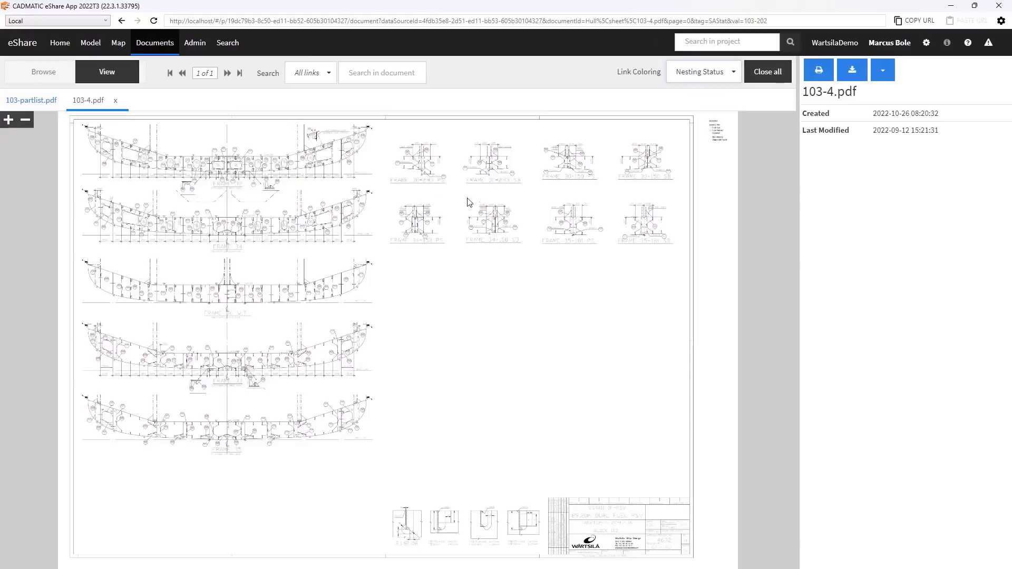
{"action": "scroll", "coordinate": [295, 165], "scroll_direction": "up", "scroll_amount": 3}
{"action": "scroll", "coordinate": [294, 165], "scroll_direction": "up", "scroll_amount": 5}
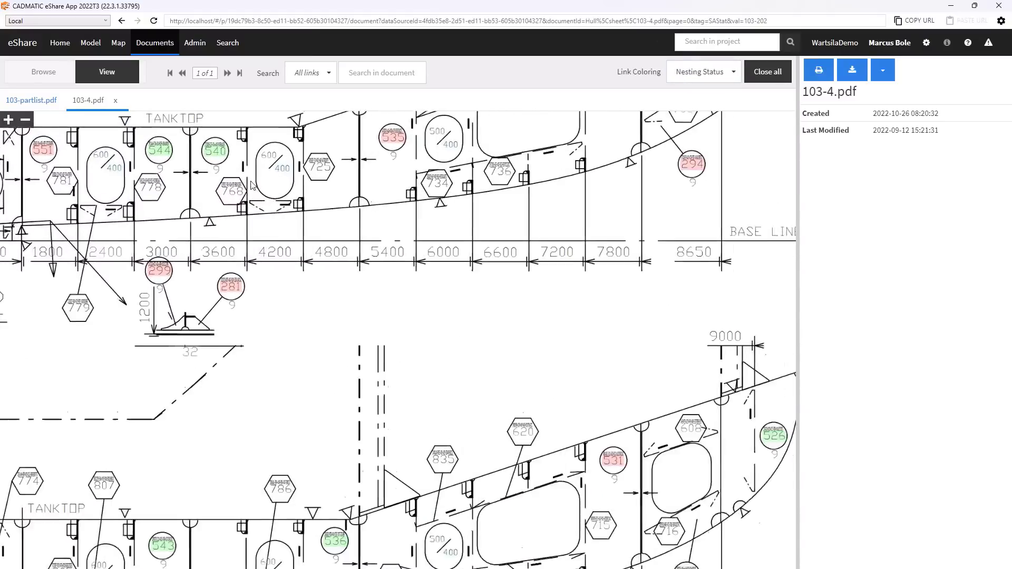
{"action": "left_click_drag", "start_coordinate": [352, 247], "coordinate": [396, 270]}
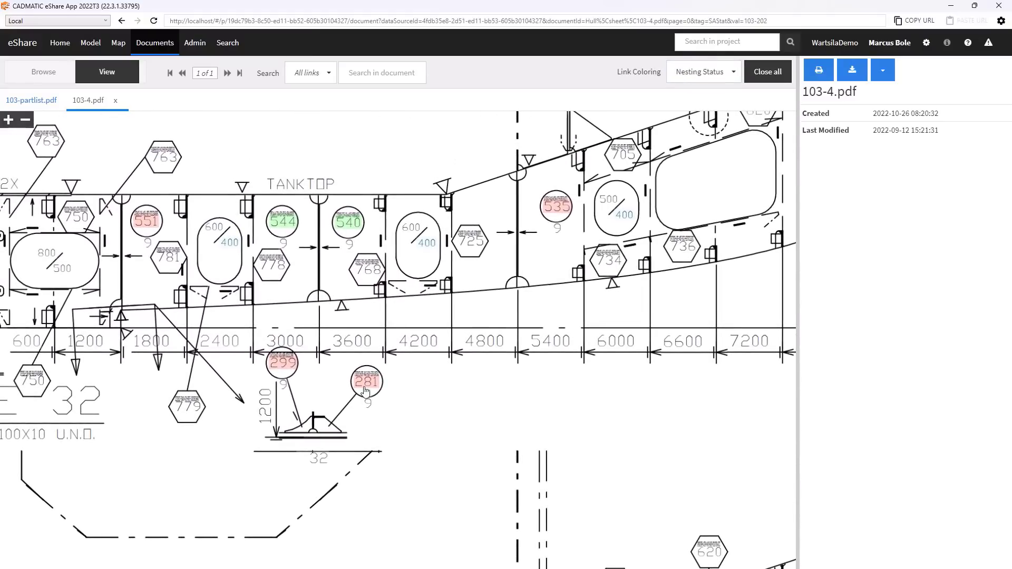